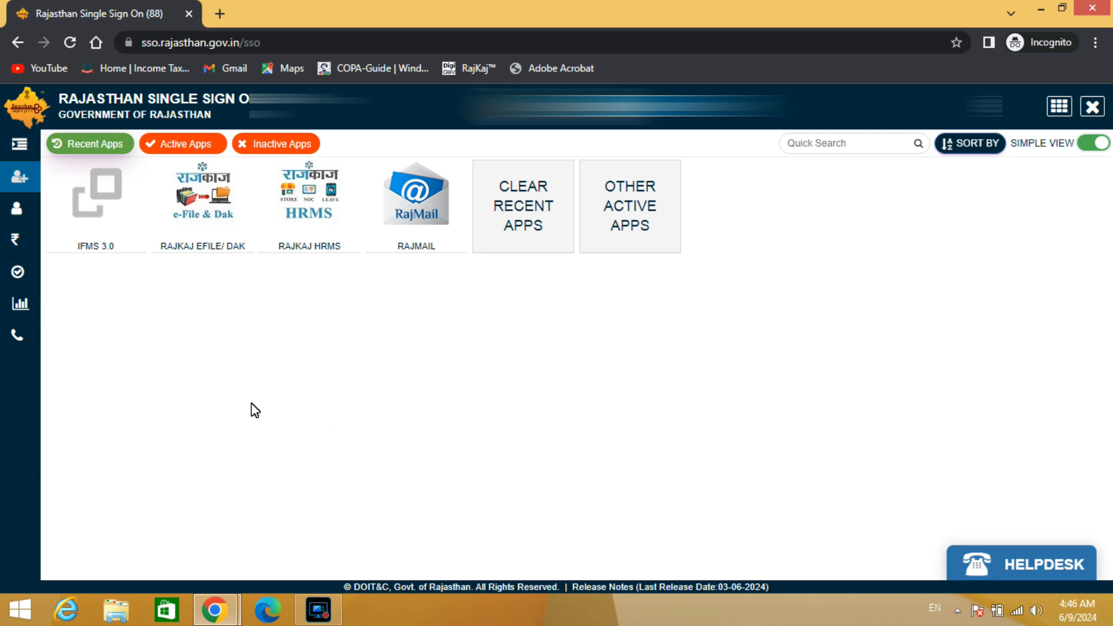
Search the other active apps for RAJKAJ and open the RajKaj eFile/Dak application
left_click(226, 388)
left_click(627, 201)
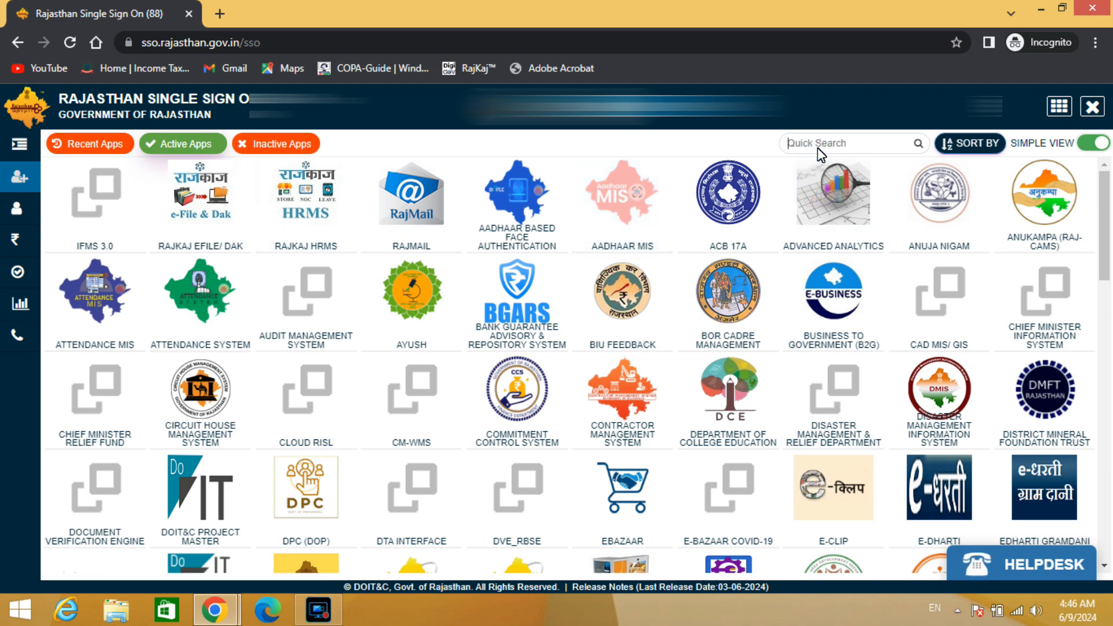
type("RAJKAJ")
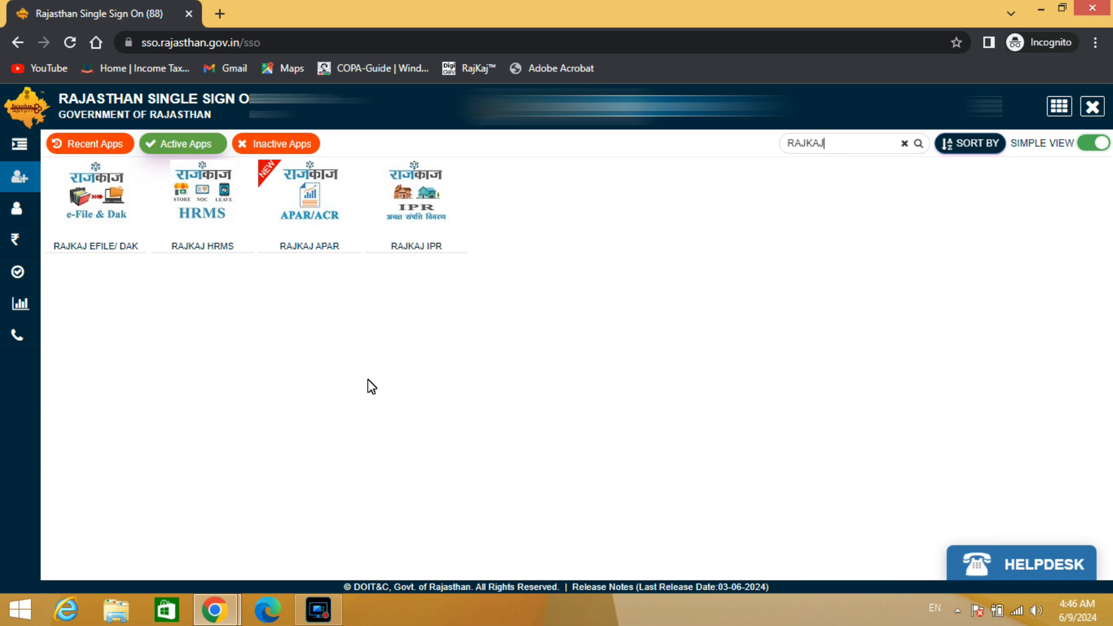
left_click(97, 201)
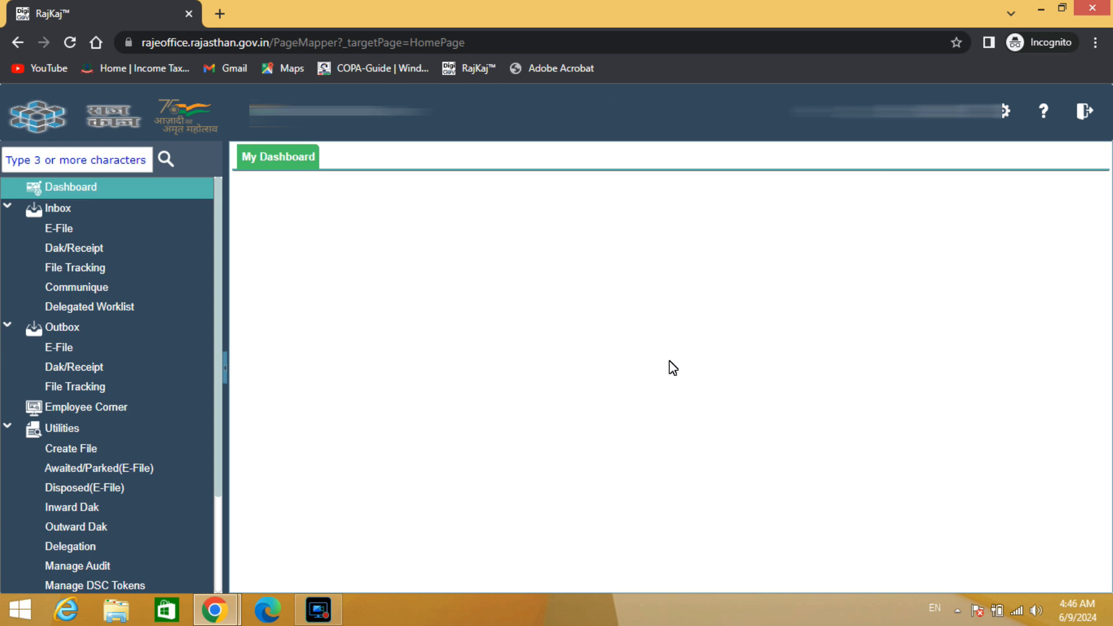
Open file f1.2(12)/pts-alwar/Account/2022-00002 from the E-File inbox and dispose of it with the remark "File Purpose is disposed"
left_click(64, 228)
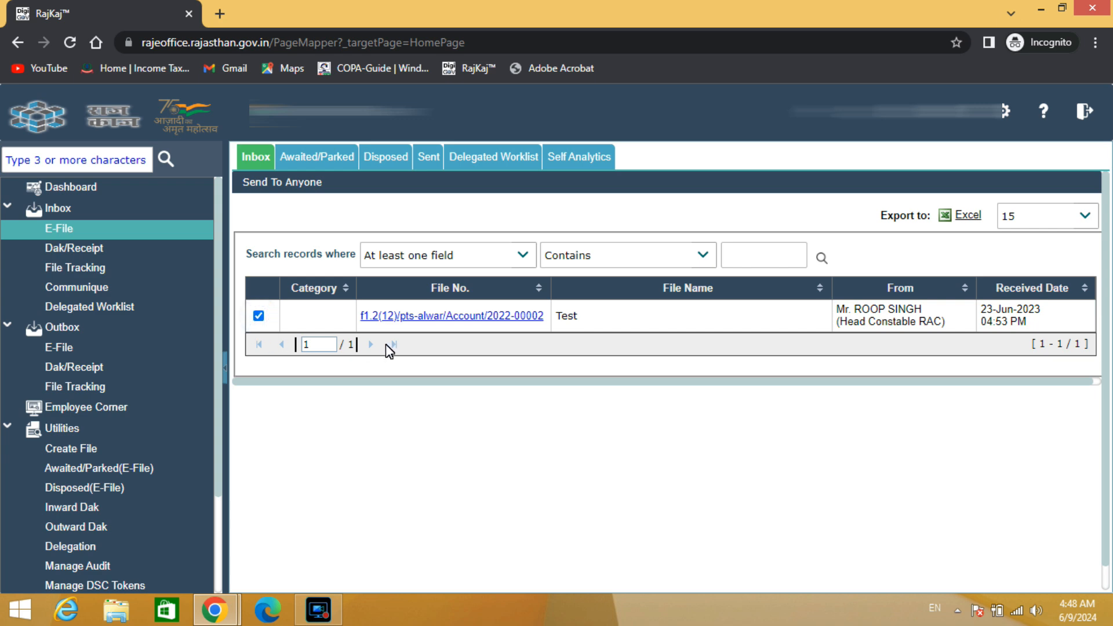
left_click(432, 318)
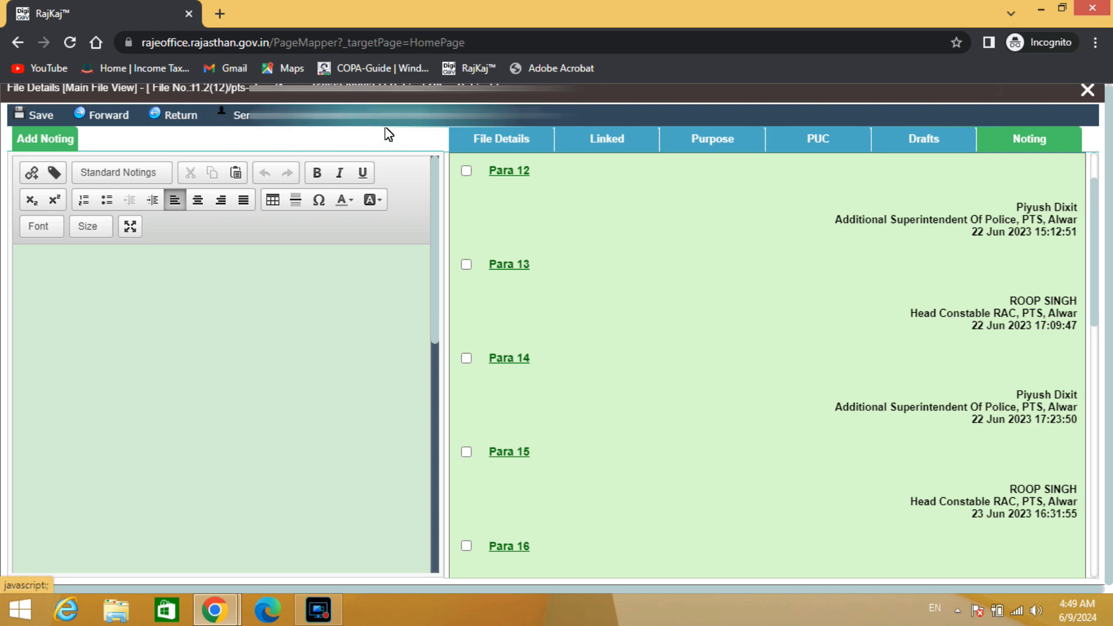
mouse_move(486, 125)
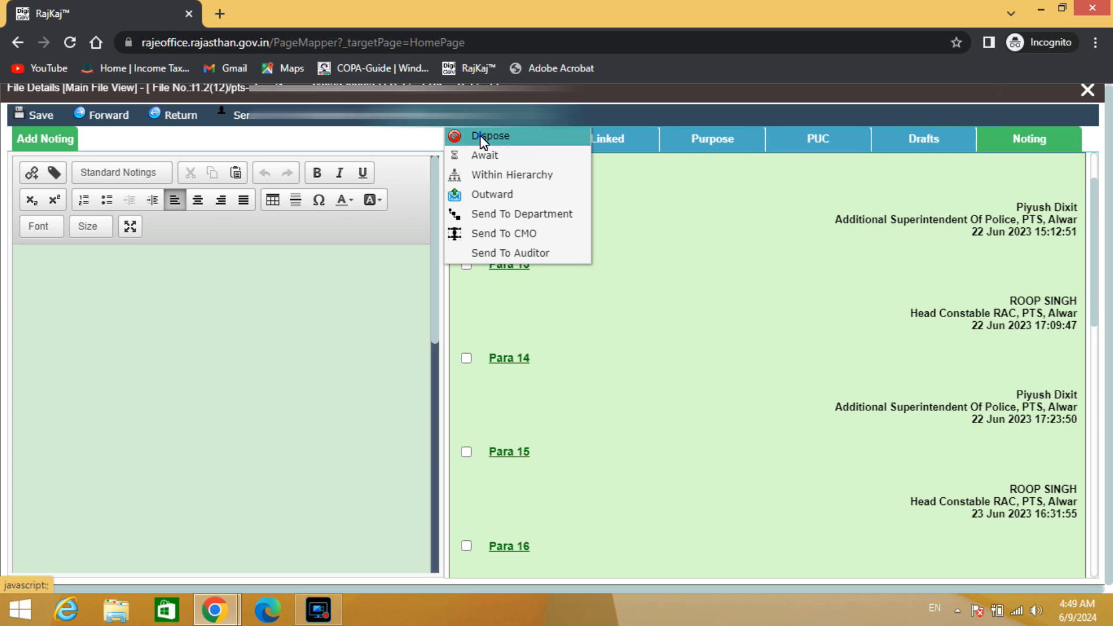
left_click(481, 137)
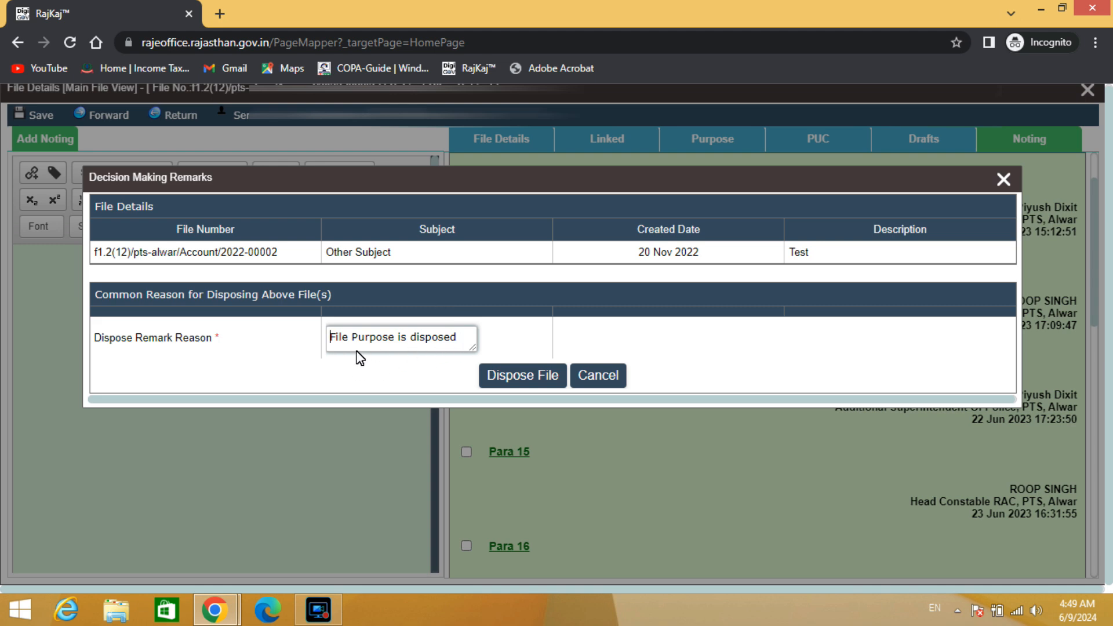
left_click(518, 377)
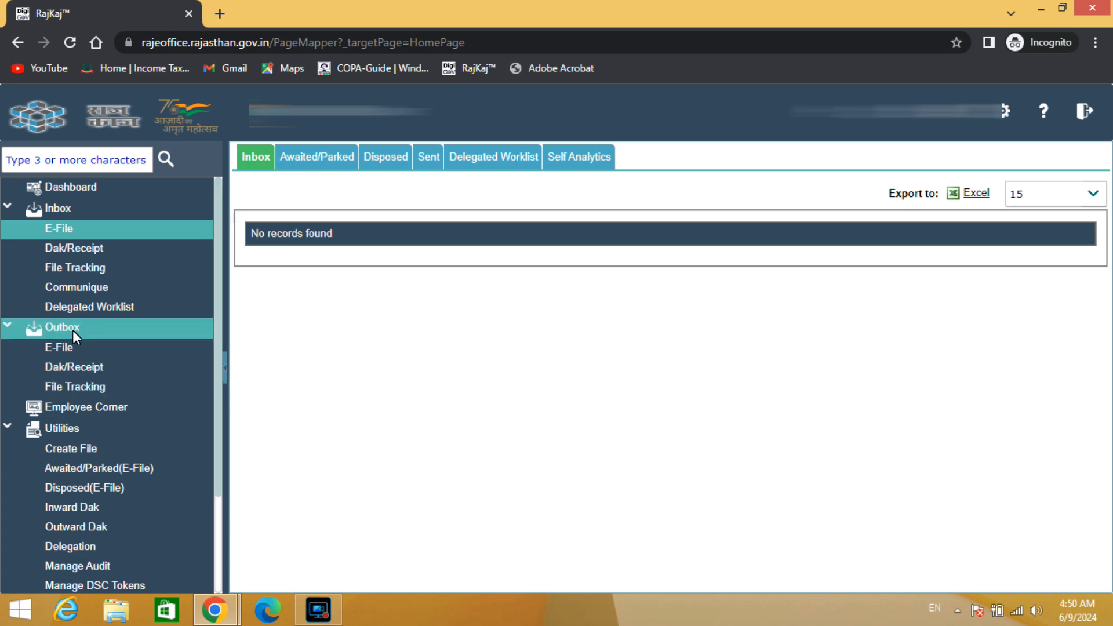
Open file f1.2(12)/pts-alwar/Account/2022-00002 from the disposed e-files and reopen it
scroll(72, 336, "down", 2)
scroll(71, 349, "down", 1)
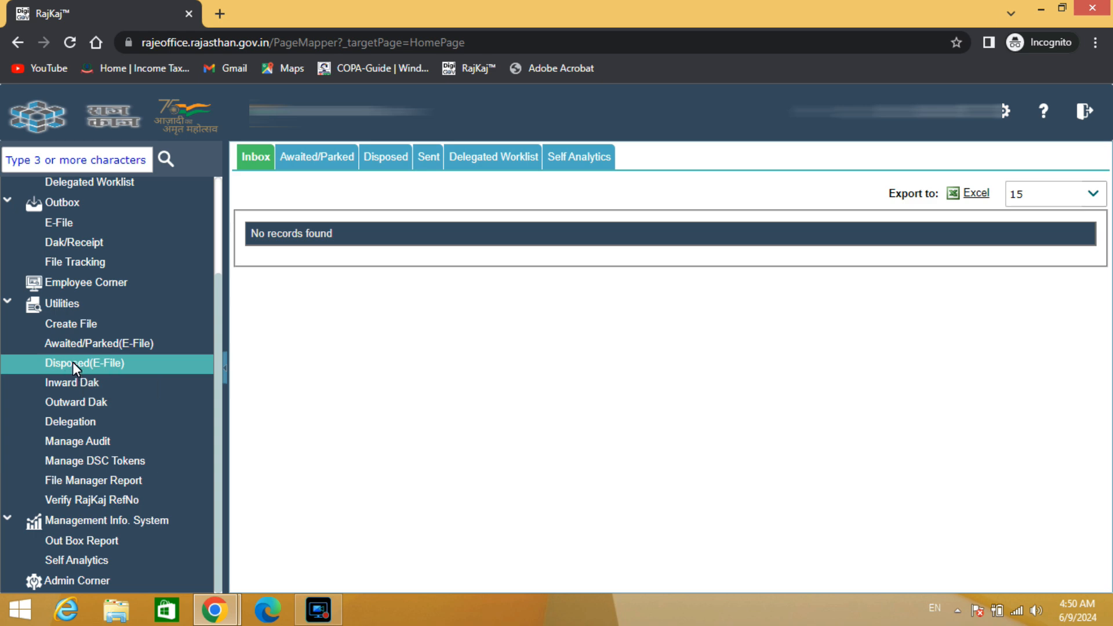
left_click(88, 364)
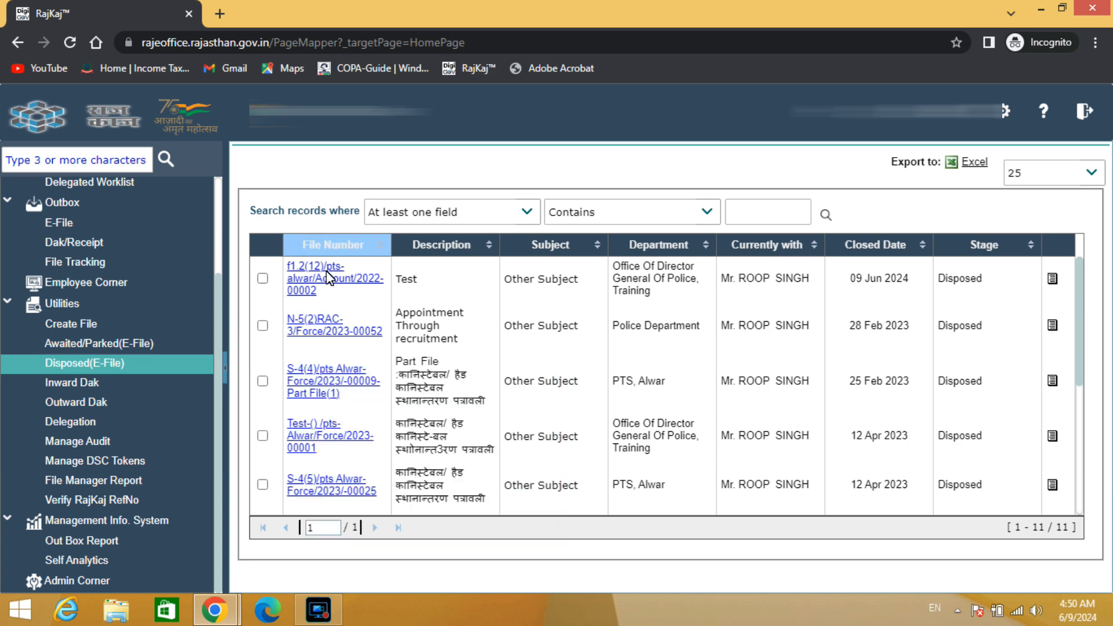
mouse_move(322, 292)
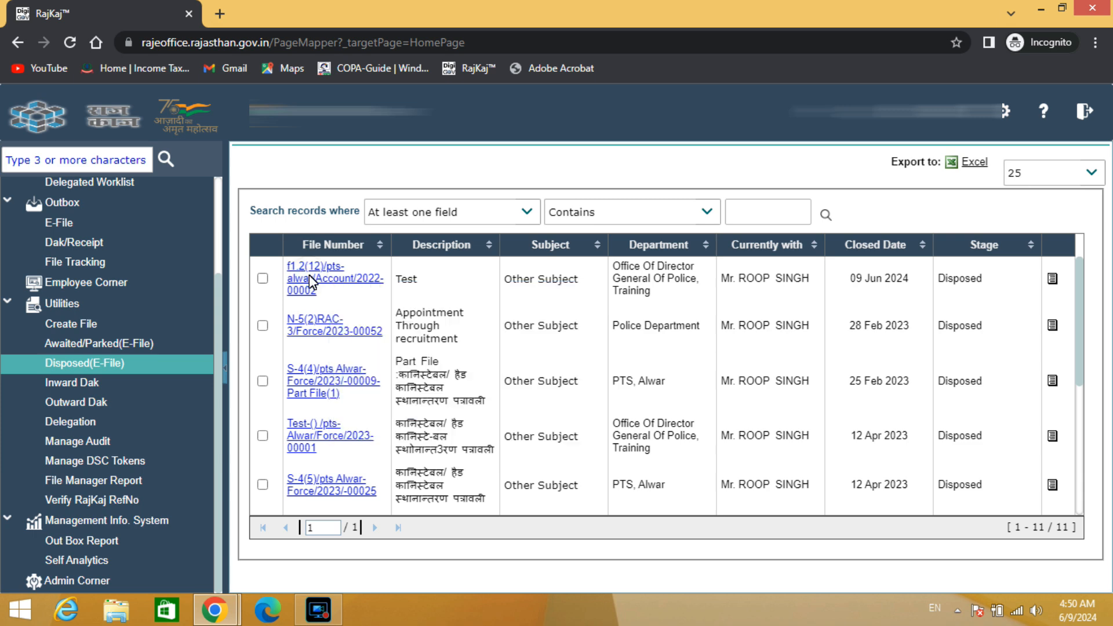
left_click(308, 277)
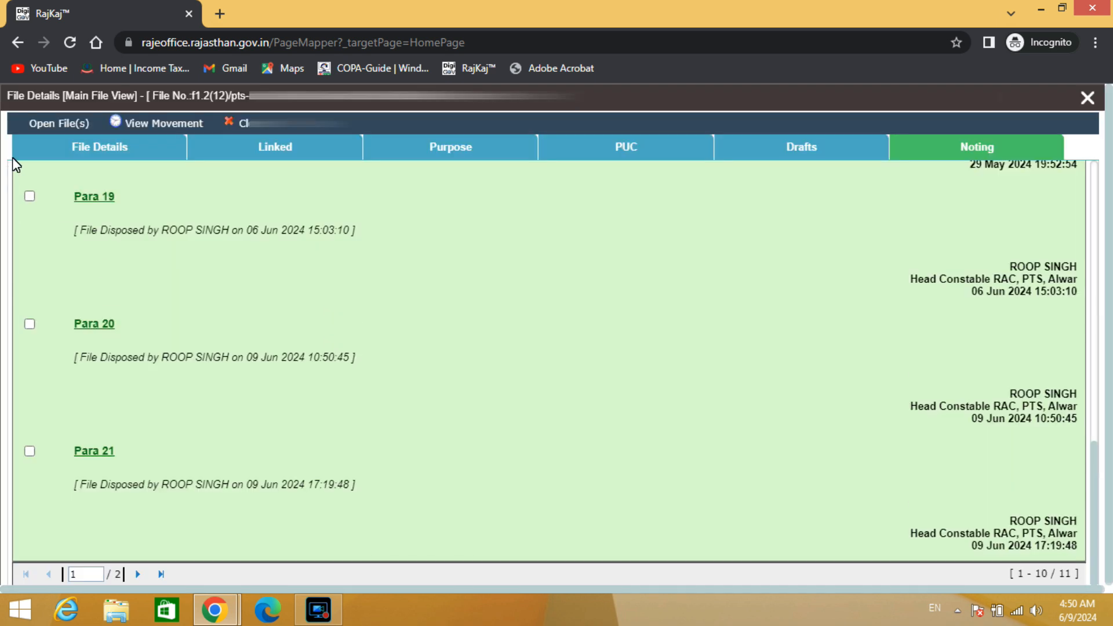
left_click(50, 123)
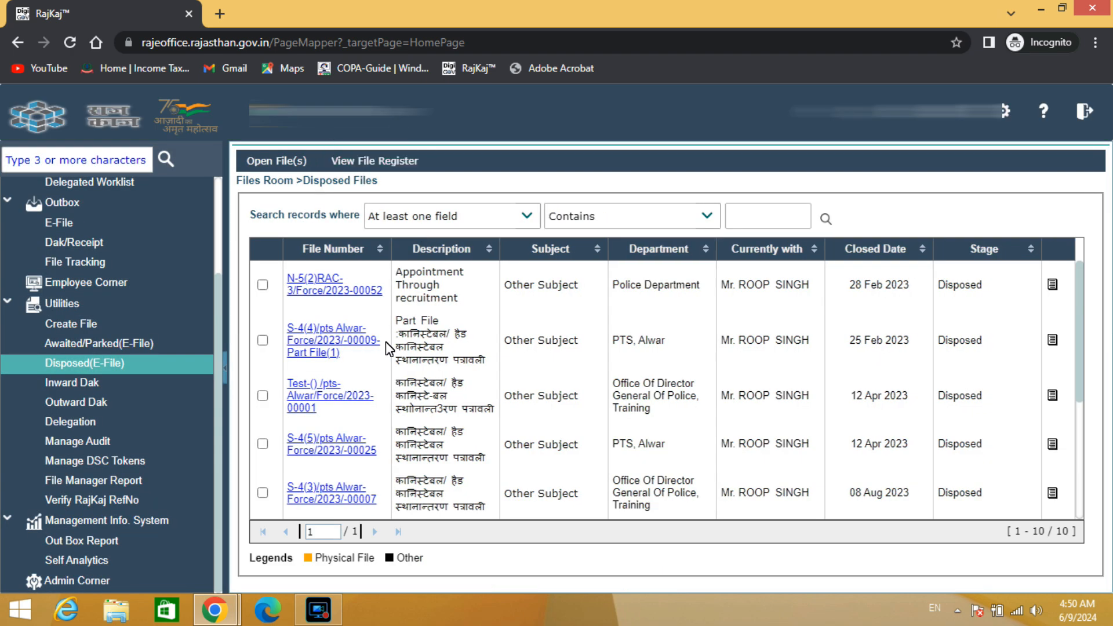
mouse_move(385, 342)
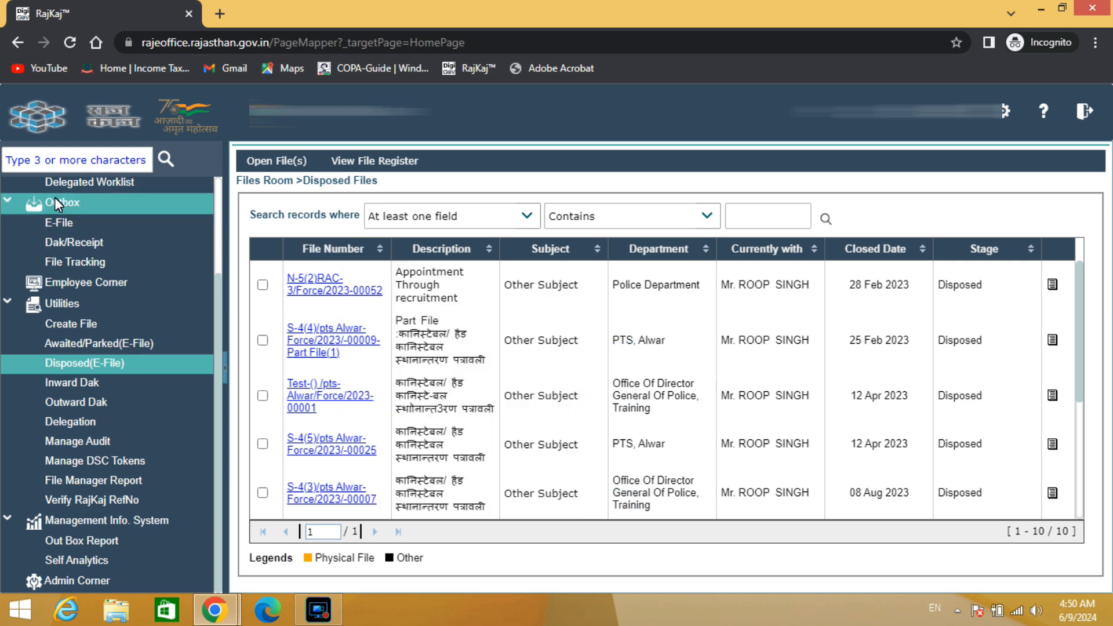
Open the Test file from the E-File inbox and view its noting area and drafts
scroll(55, 197, "up", 2)
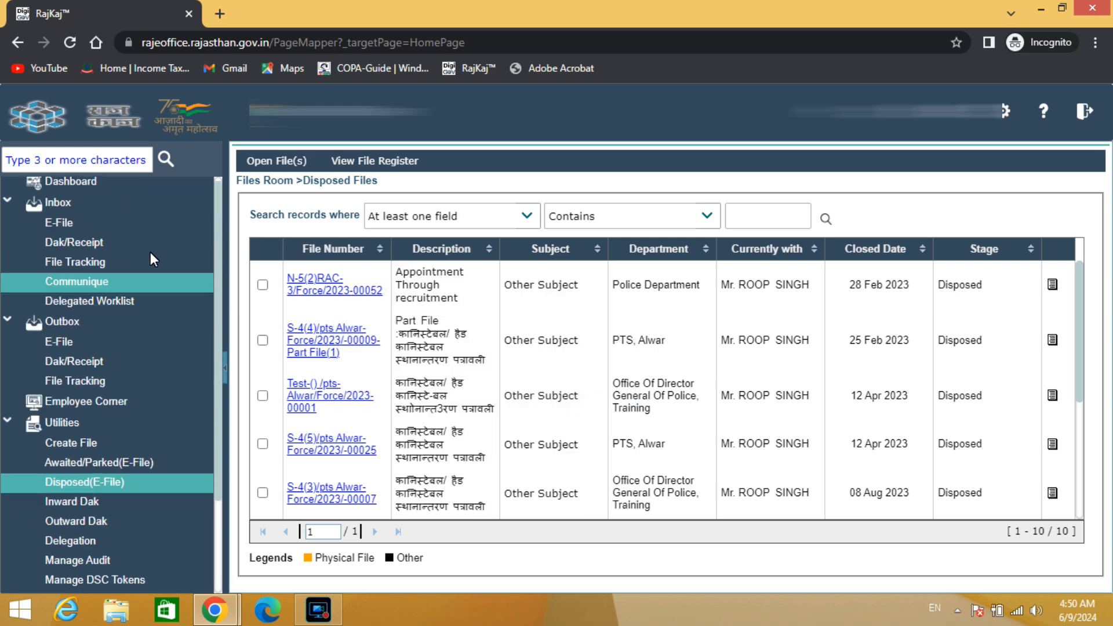
left_click(71, 228)
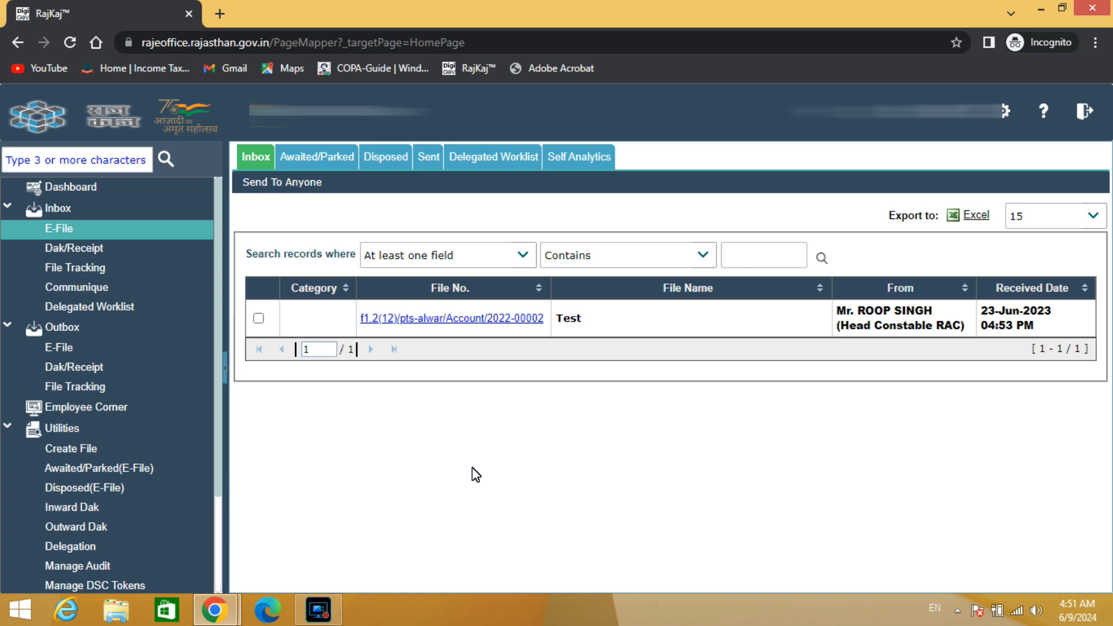
left_click(417, 320)
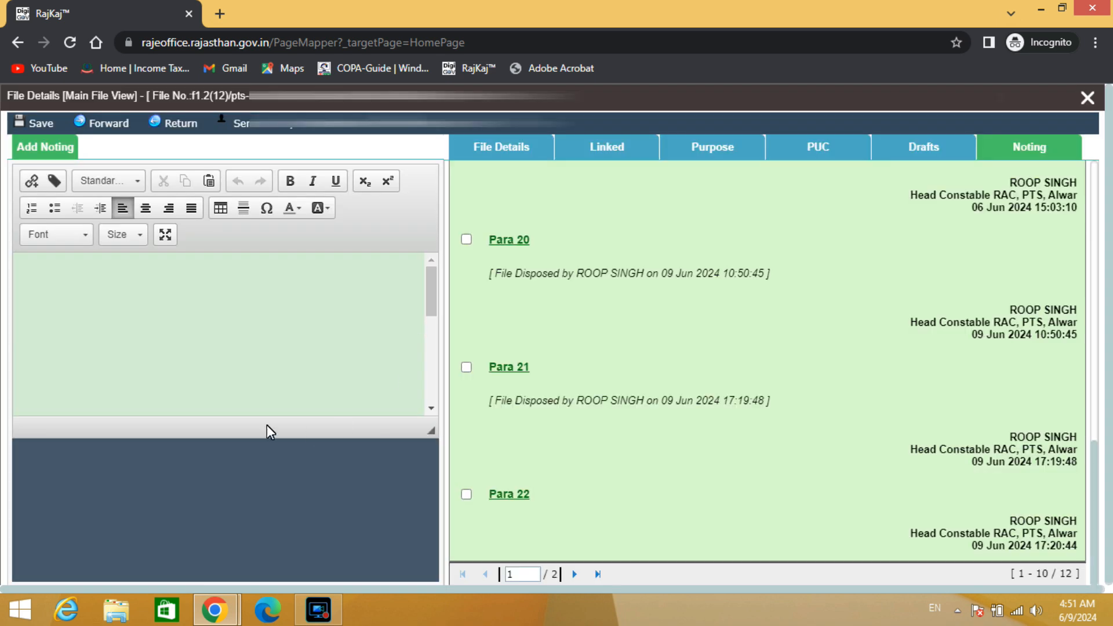
left_click(75, 294)
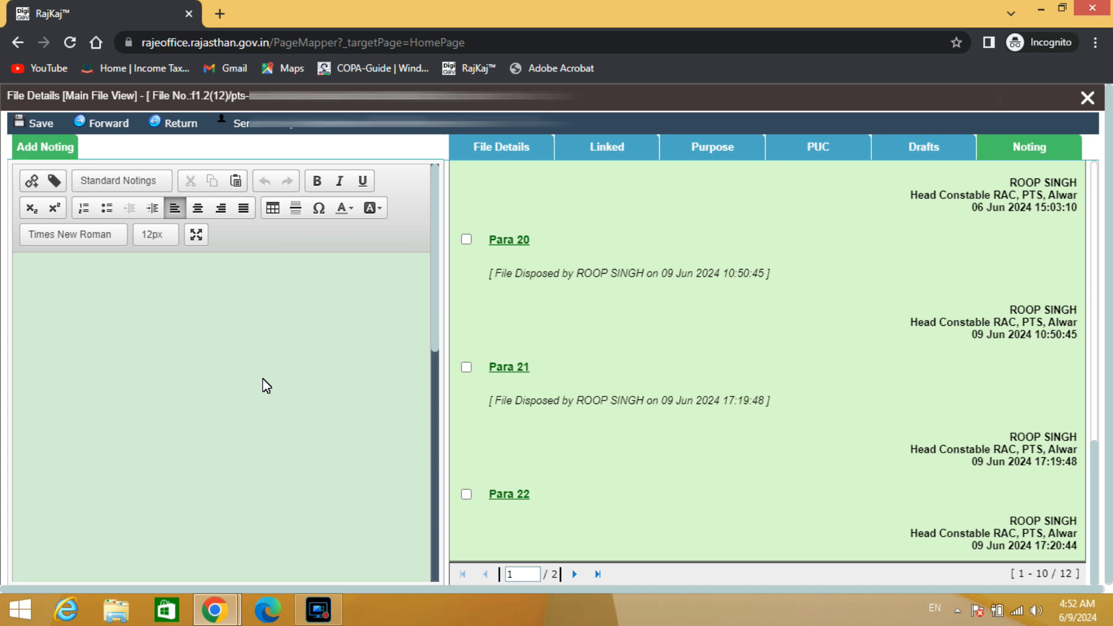
left_click(924, 147)
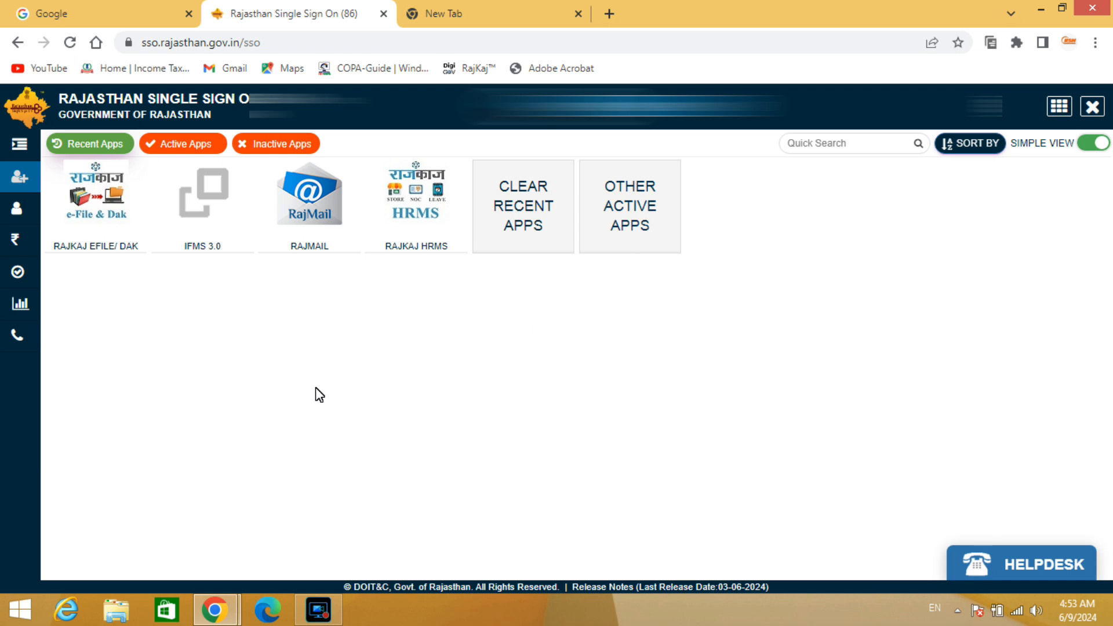
Launch RajKaj eFile/Dak from the recent apps and open the E-File Pendency summary in the Analytics Report
left_click(97, 220)
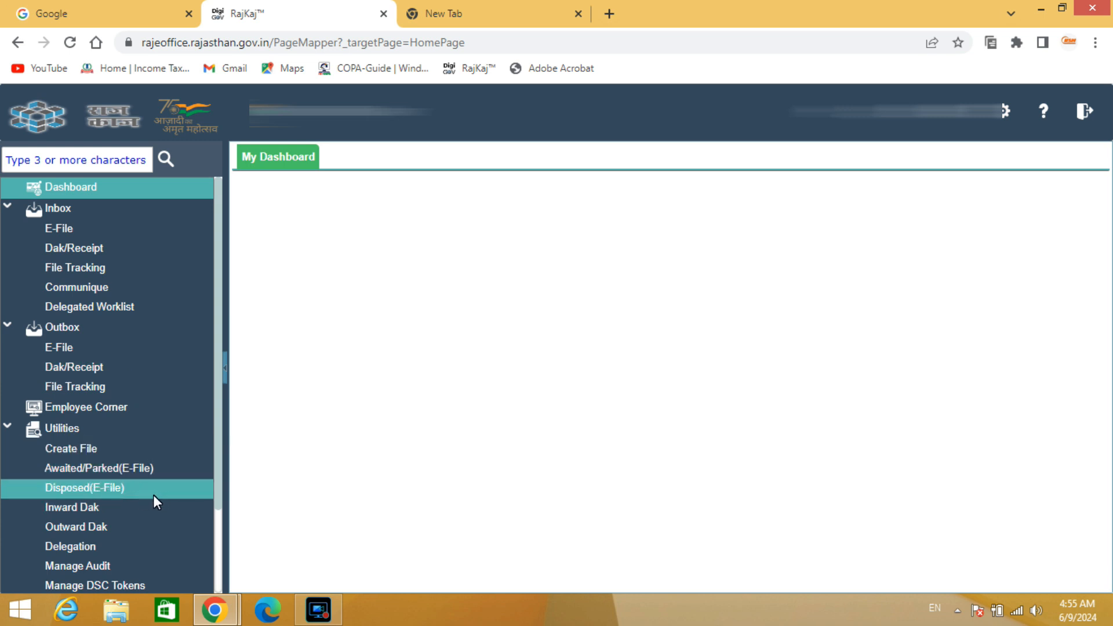
scroll(153, 495, "down", 2)
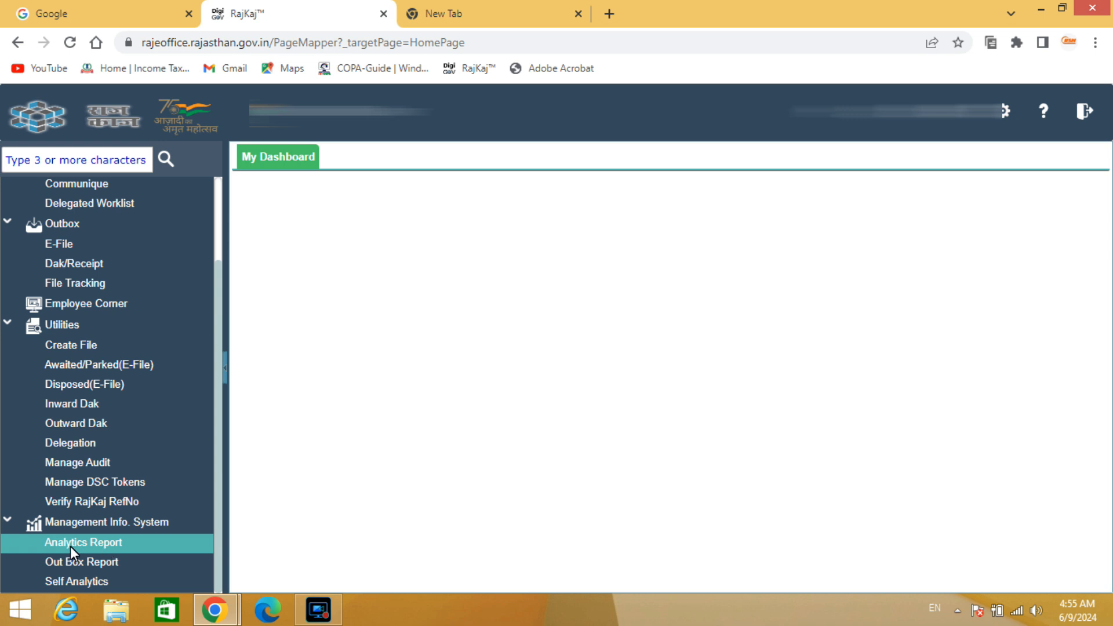
left_click(97, 545)
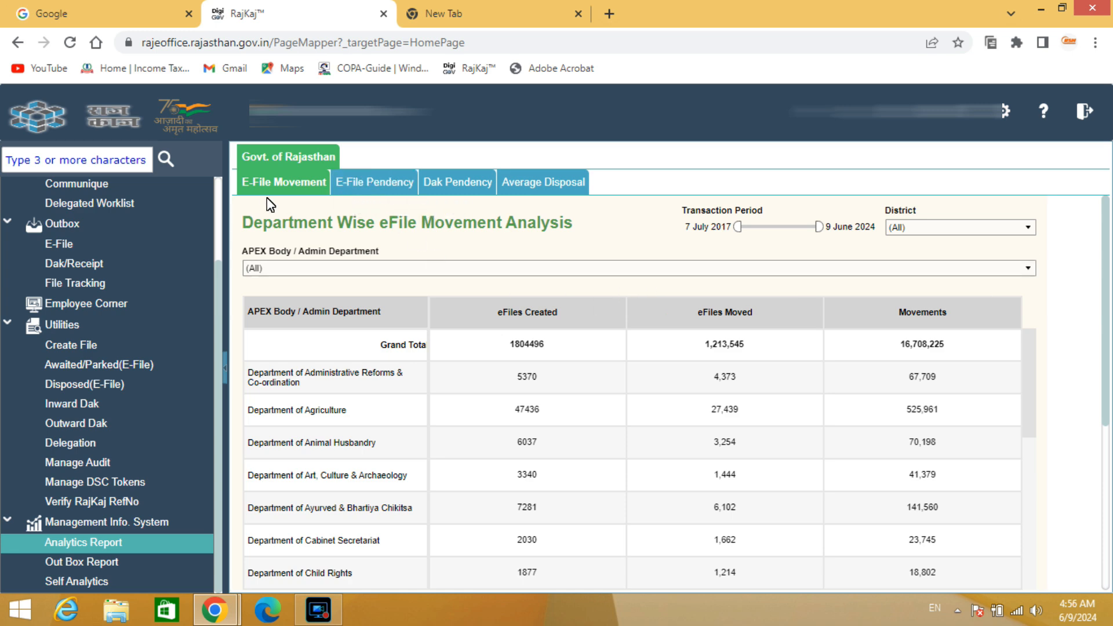
left_click(387, 189)
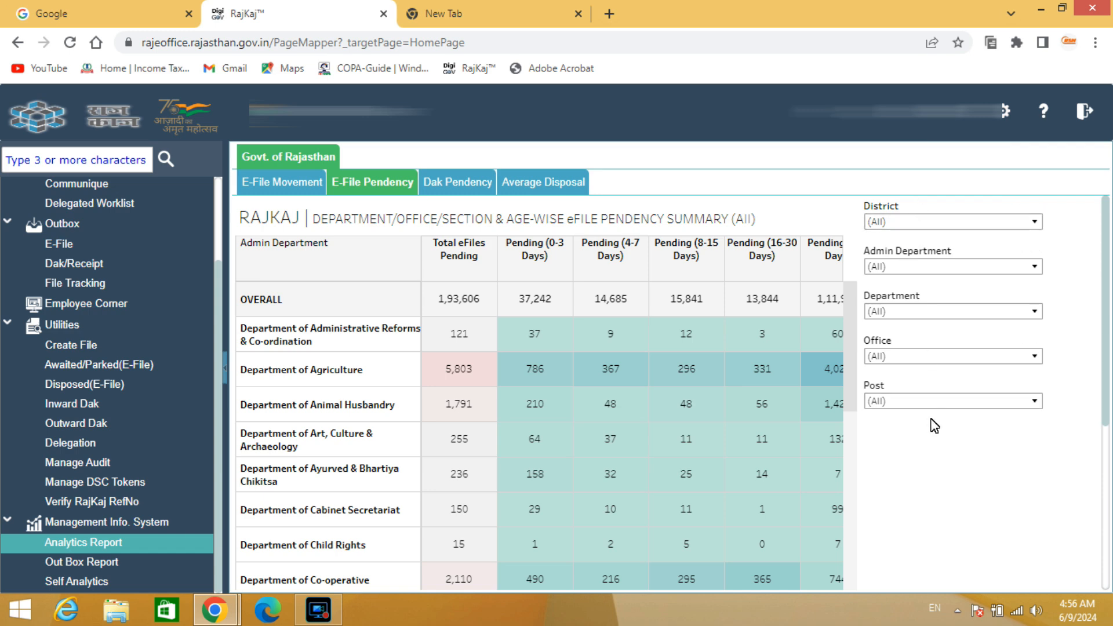
Filter the E-File Pendency summary to the Alwar district only
left_click(1035, 222)
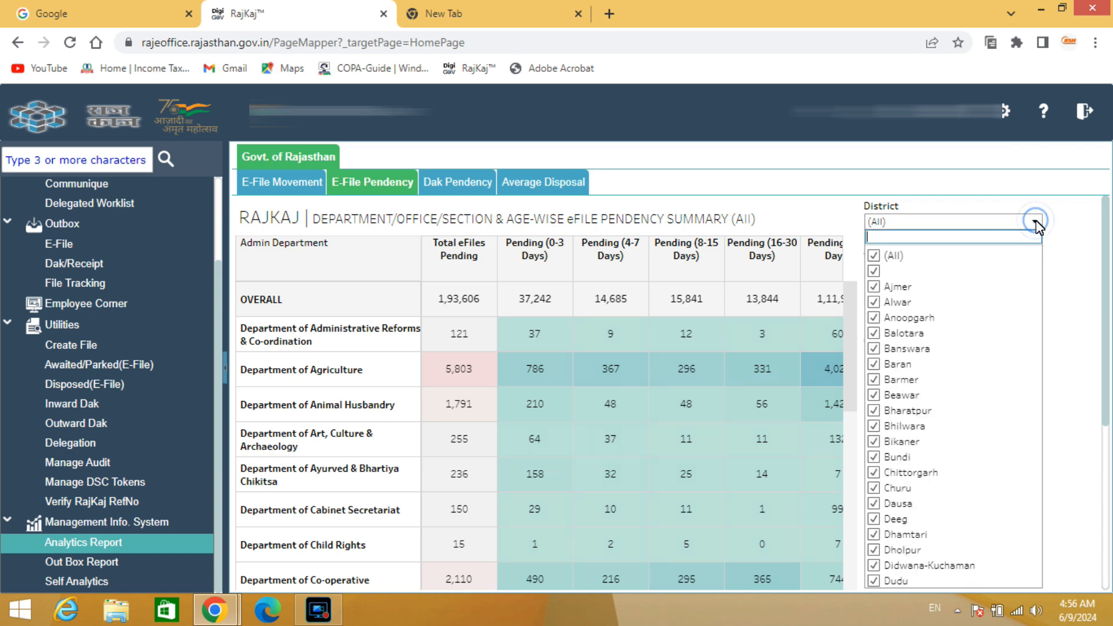
left_click(873, 258)
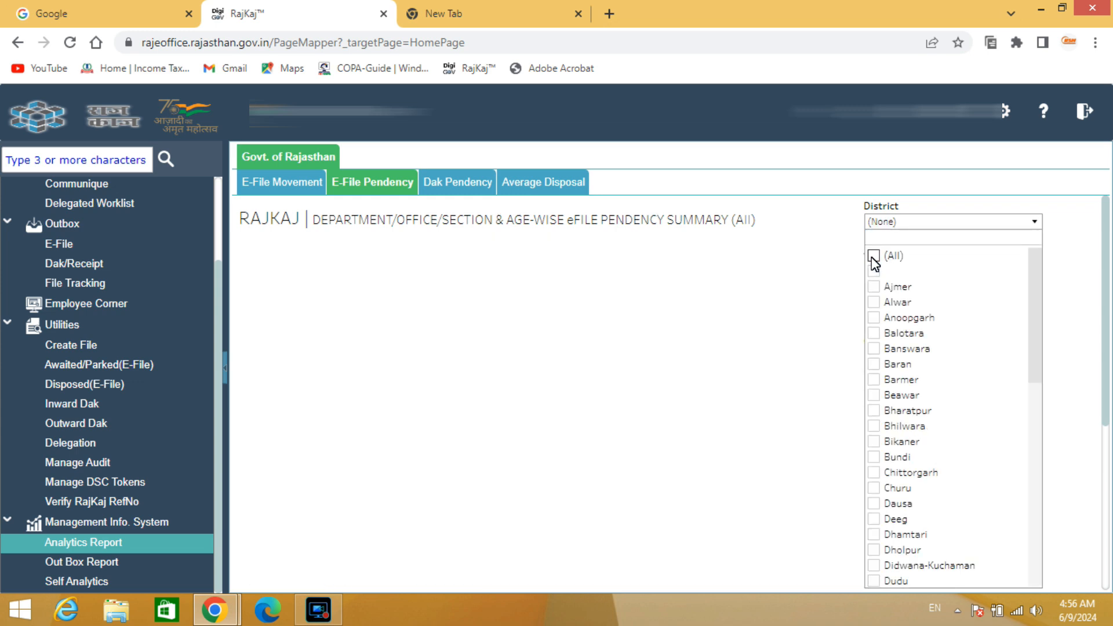
left_click(881, 238)
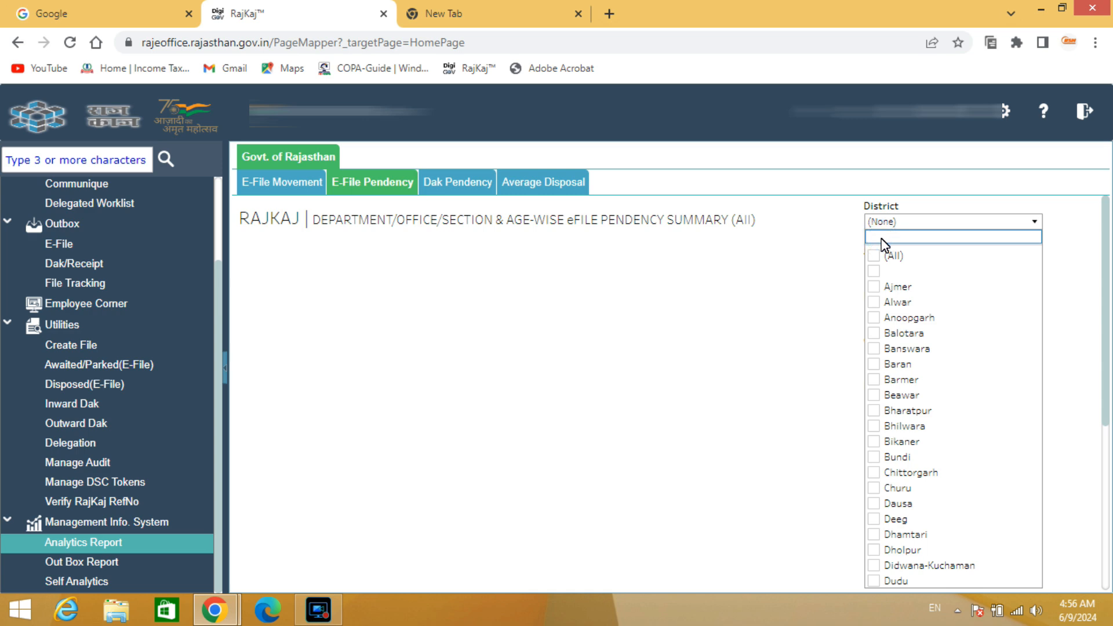
type("ALWAR")
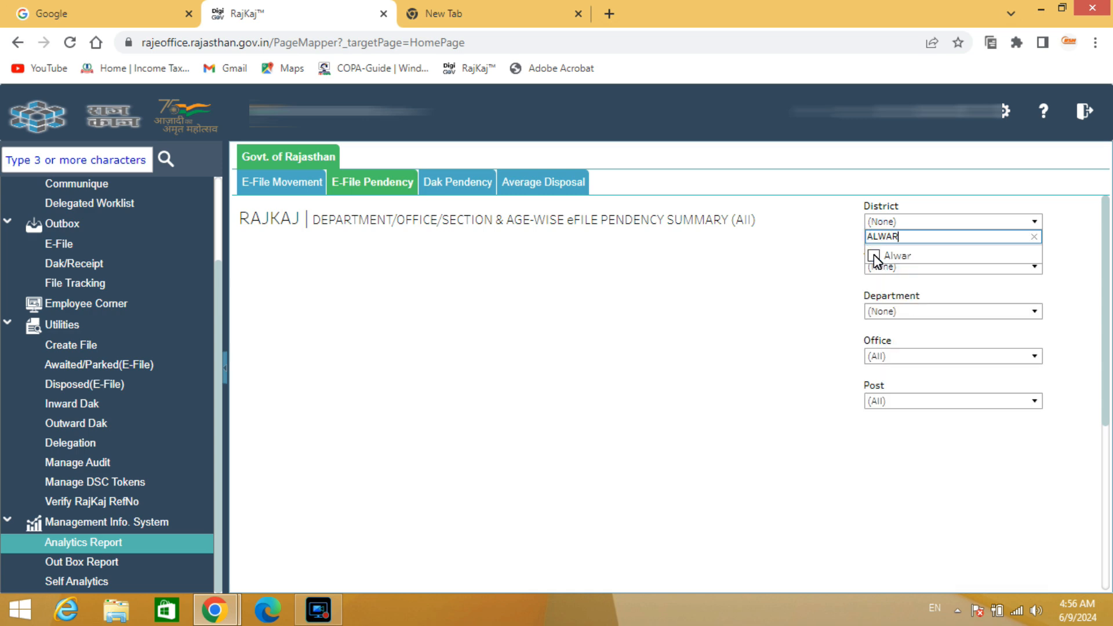
left_click(874, 257)
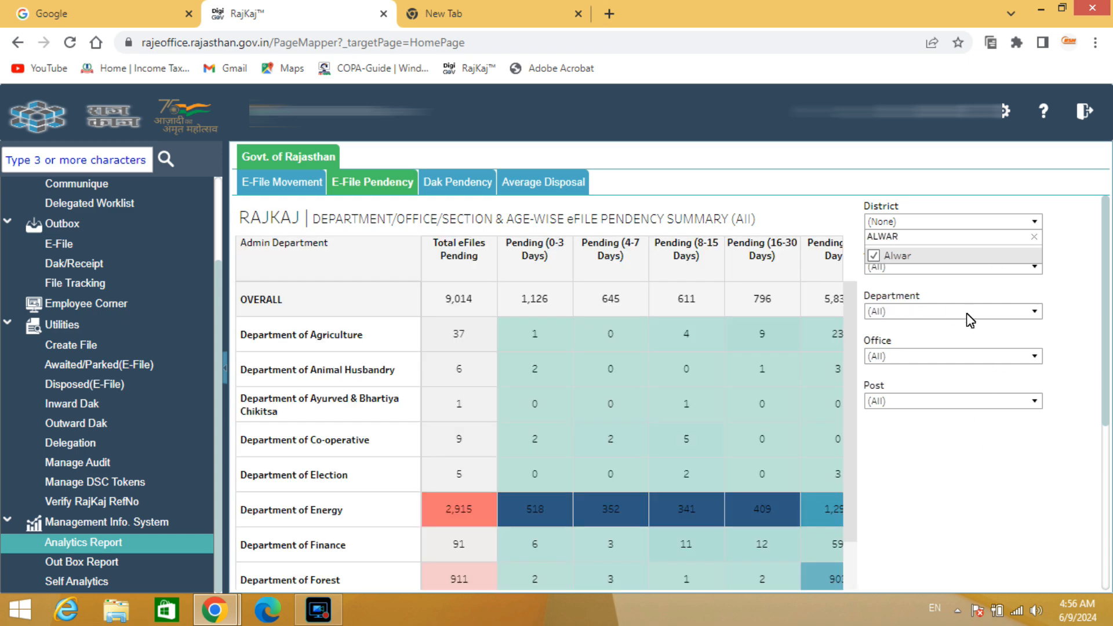
left_click(1037, 316)
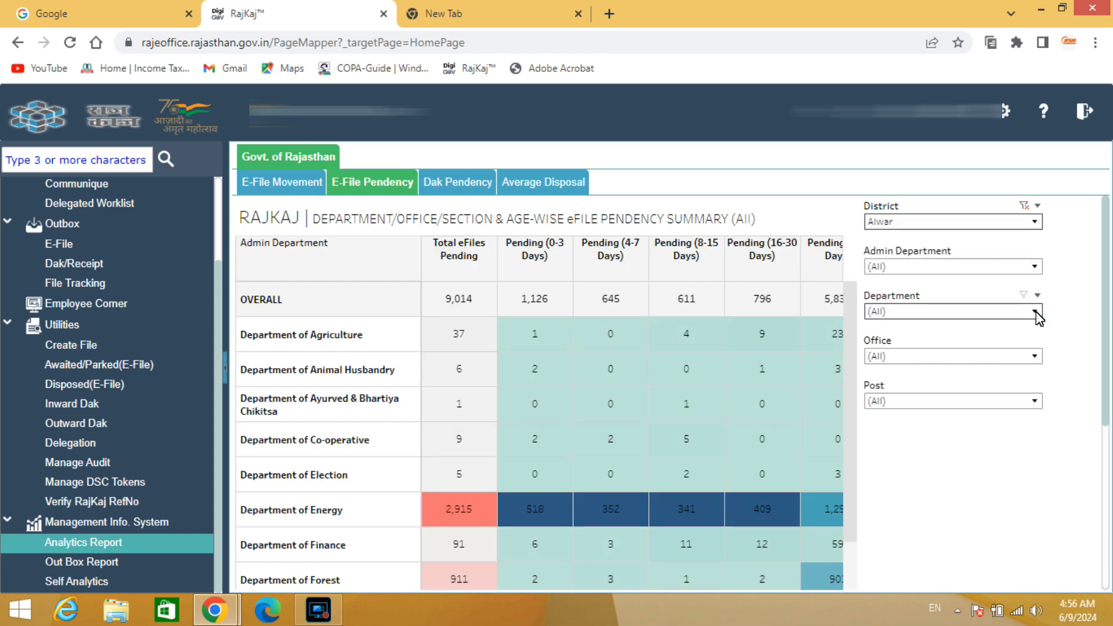
Limit the pendency summary's Admin Department filter to Department of Home only
left_click(1034, 267)
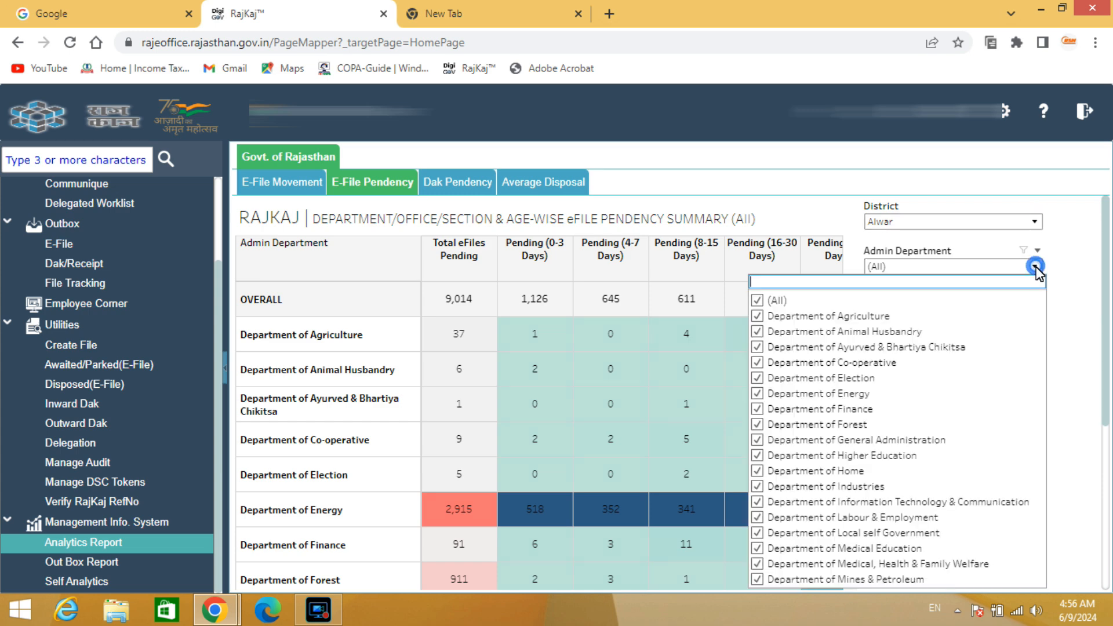
left_click(756, 301)
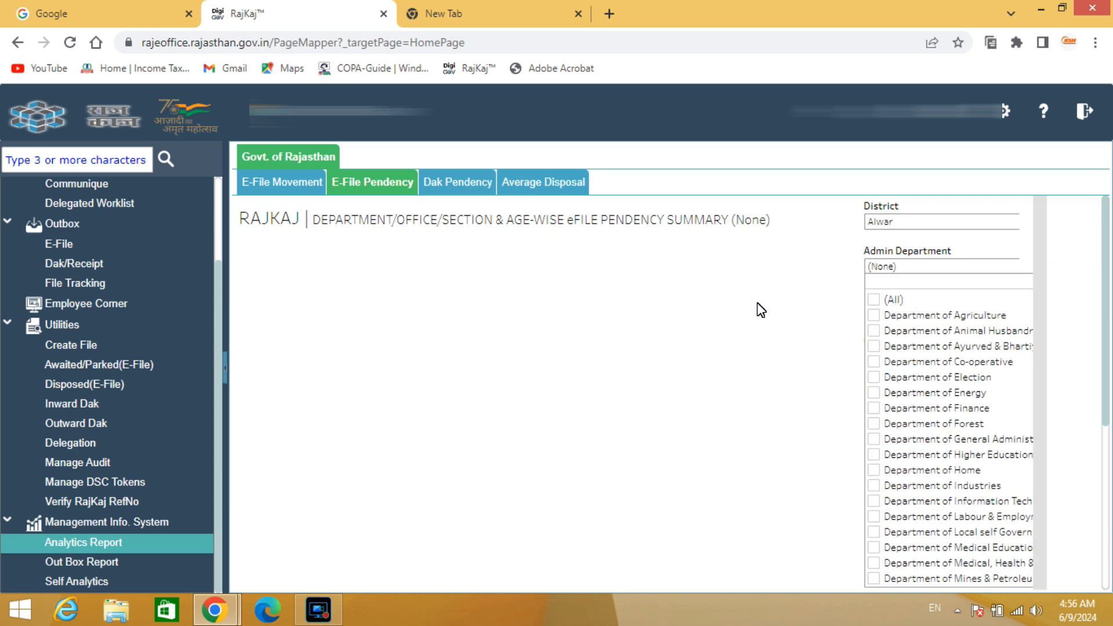
left_click(791, 285)
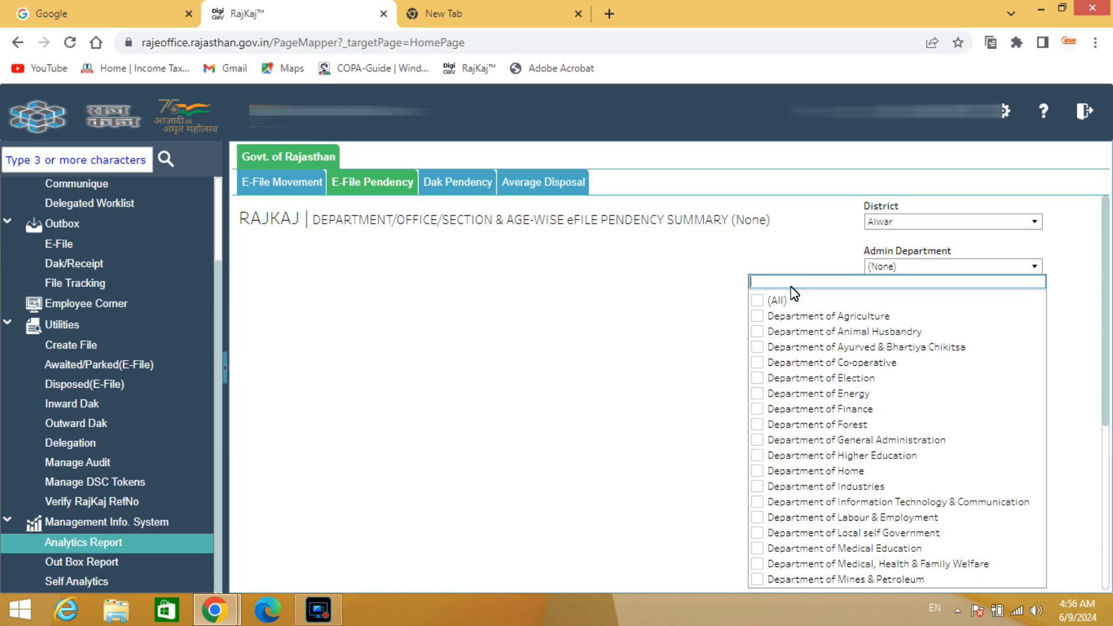
type("HOMR")
key("BackSpace")
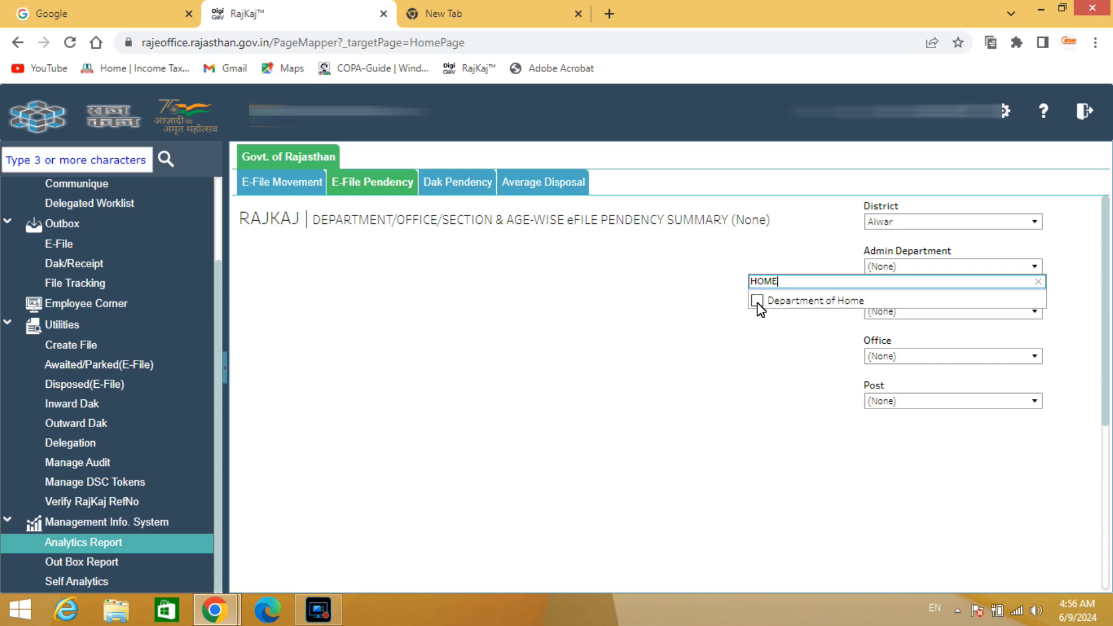
left_click(757, 302)
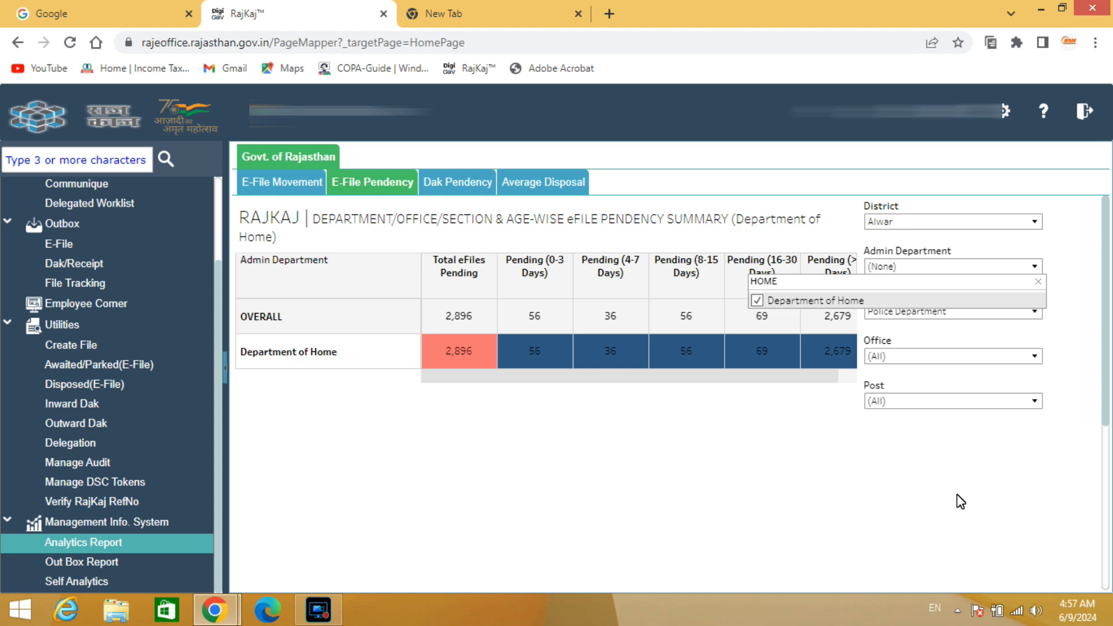
left_click(955, 497)
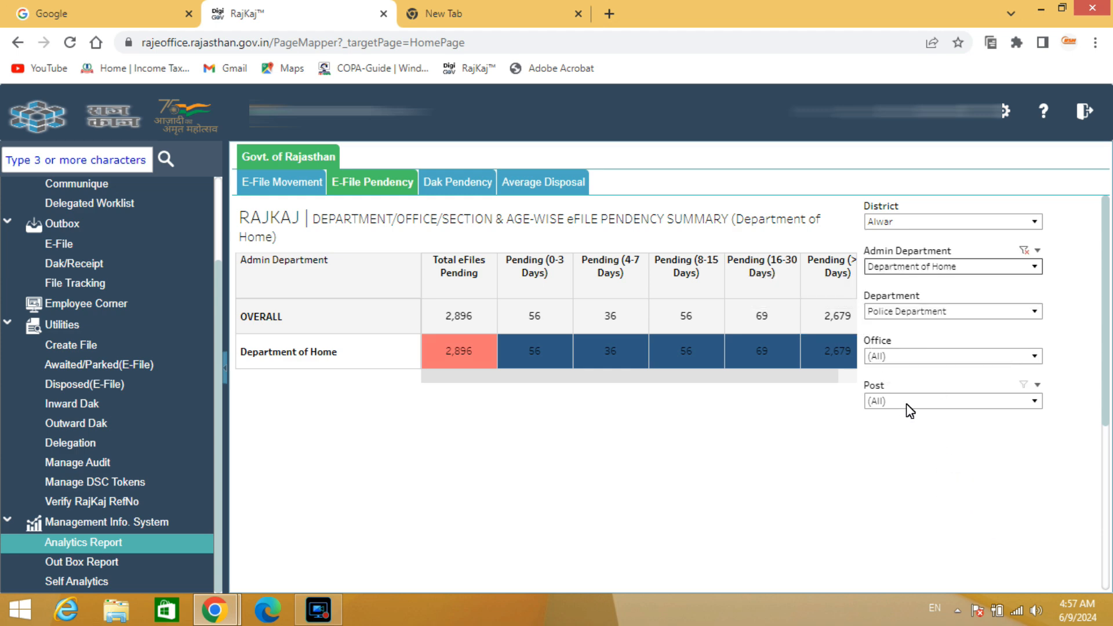
Limit the pendency summary's Office filter to PTS, Alwar only, searching the office list for "PTS, ALWAR"
left_click(1036, 357)
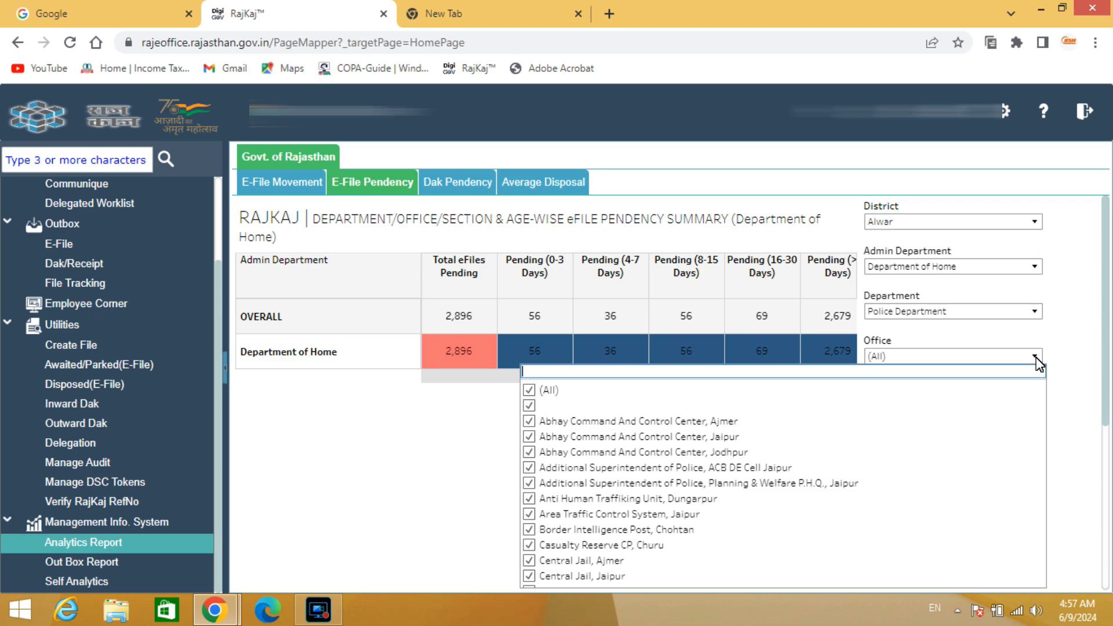
left_click(528, 392)
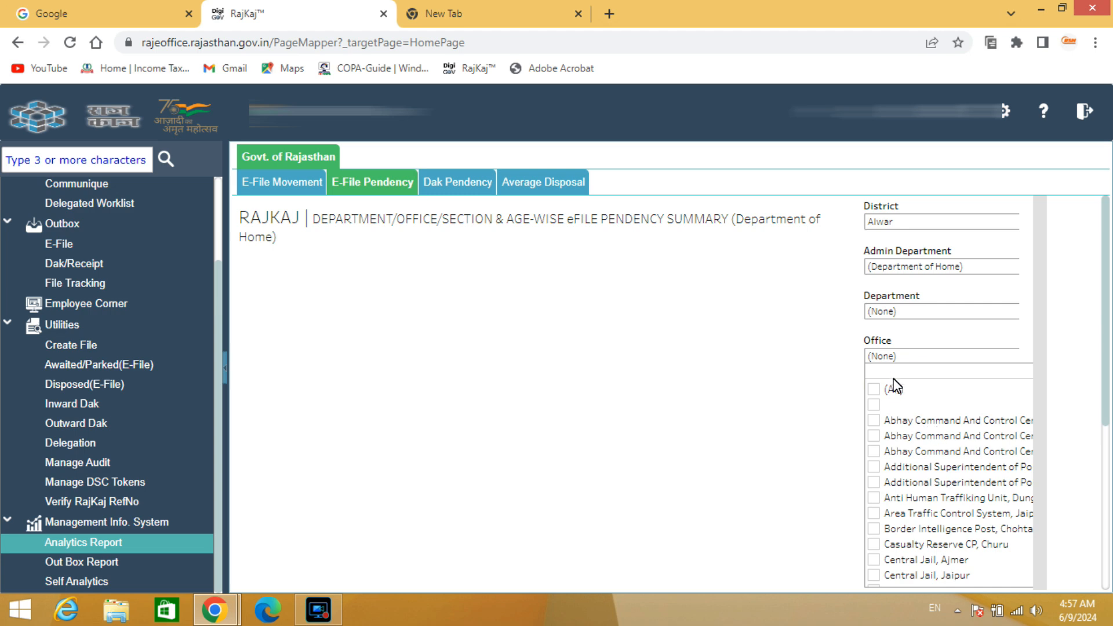
left_click(682, 377)
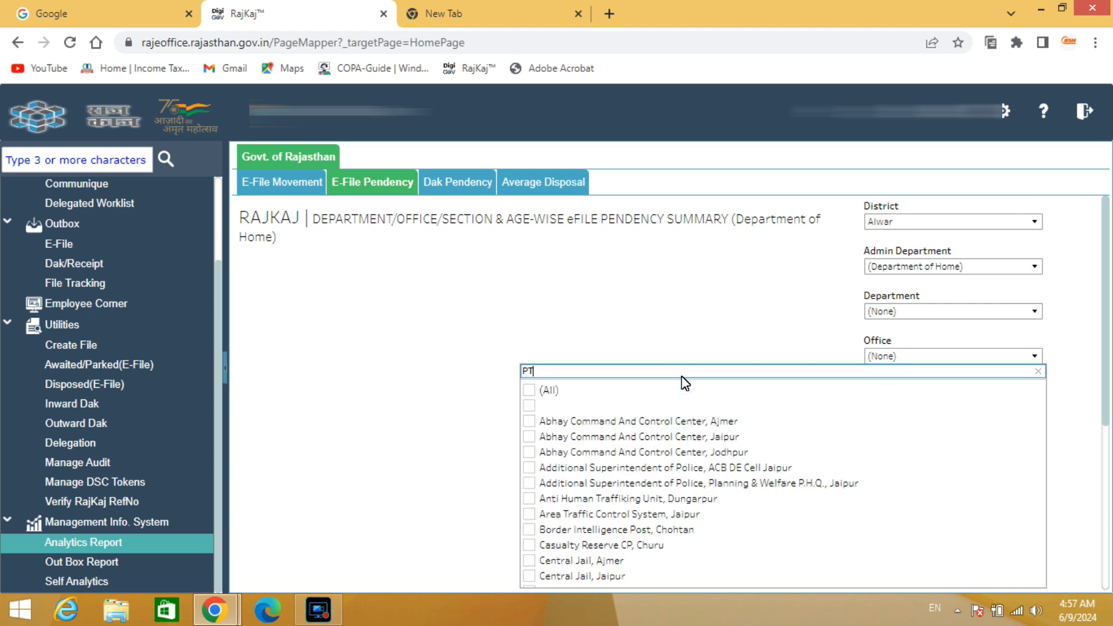
type("PTS, A")
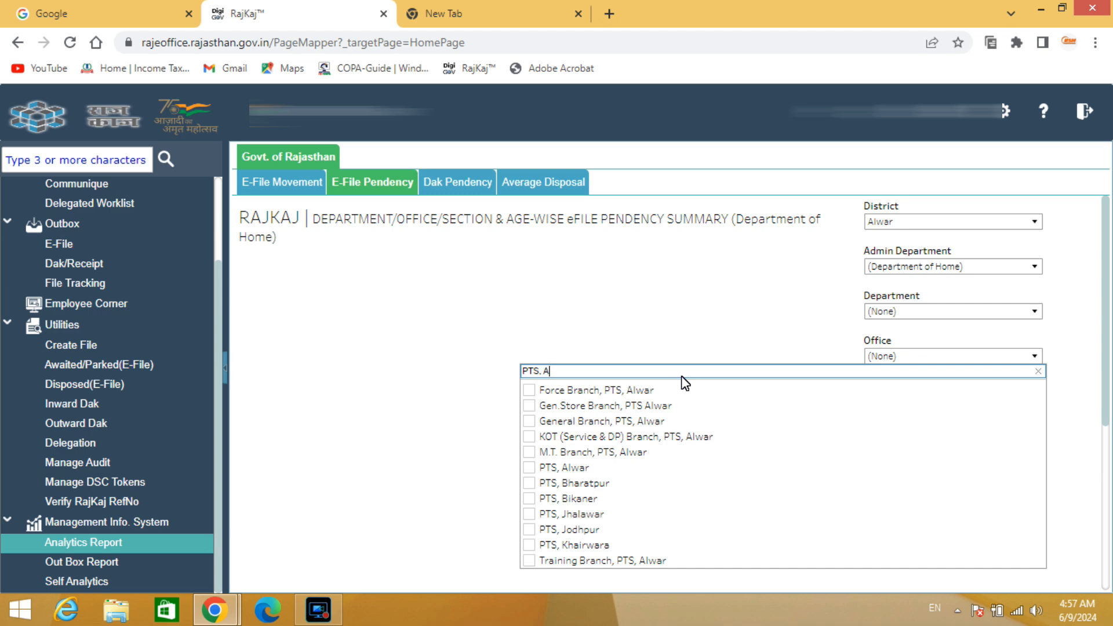
type("LWAR")
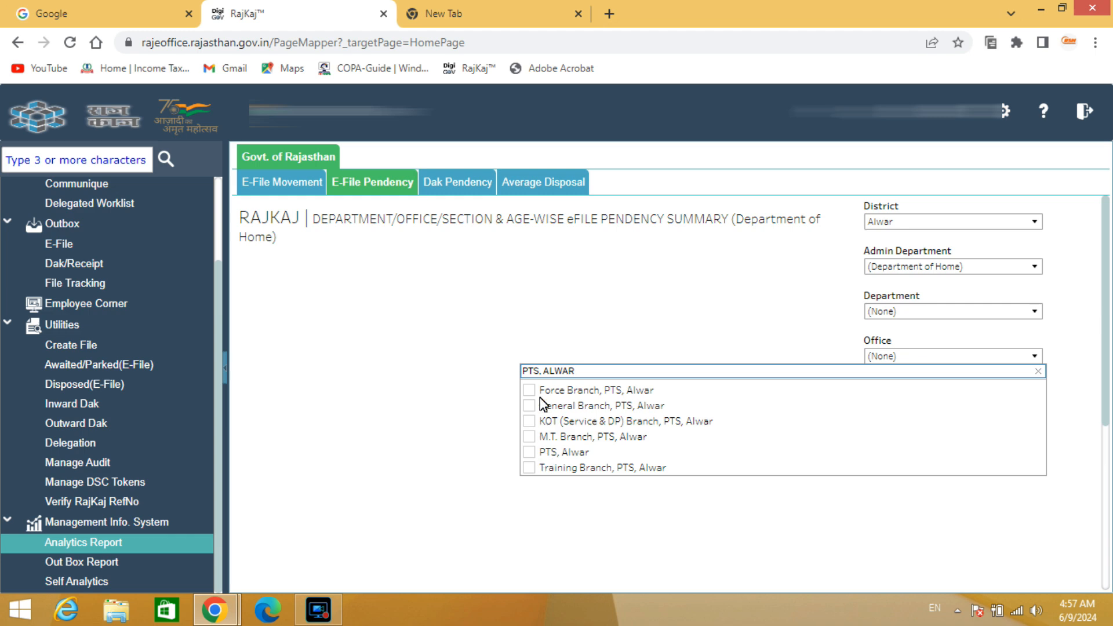
left_click(529, 452)
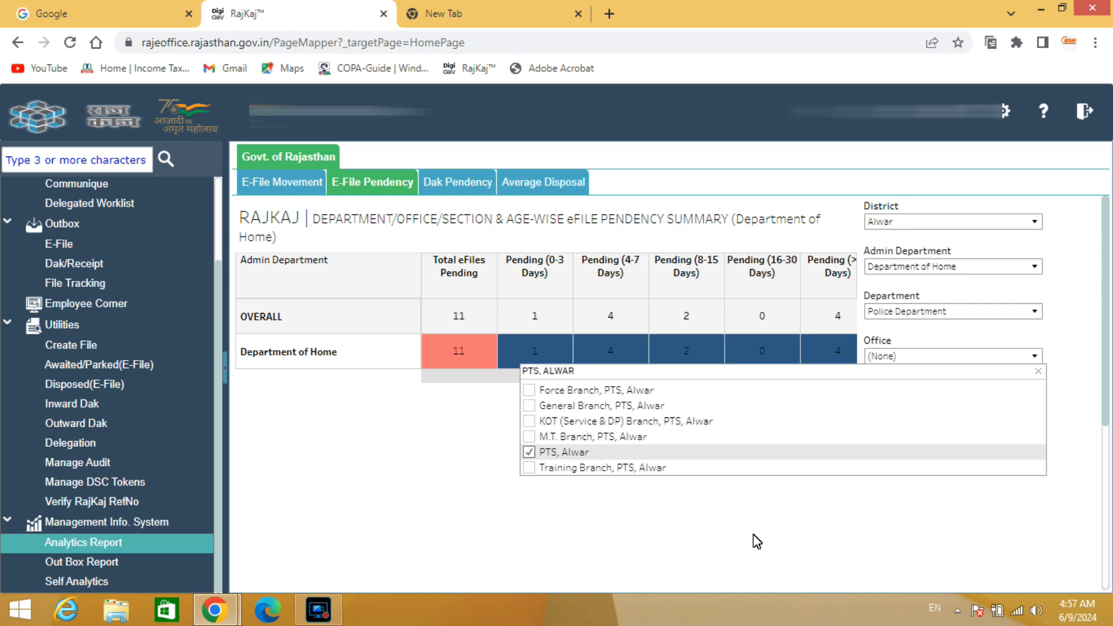
left_click(756, 539)
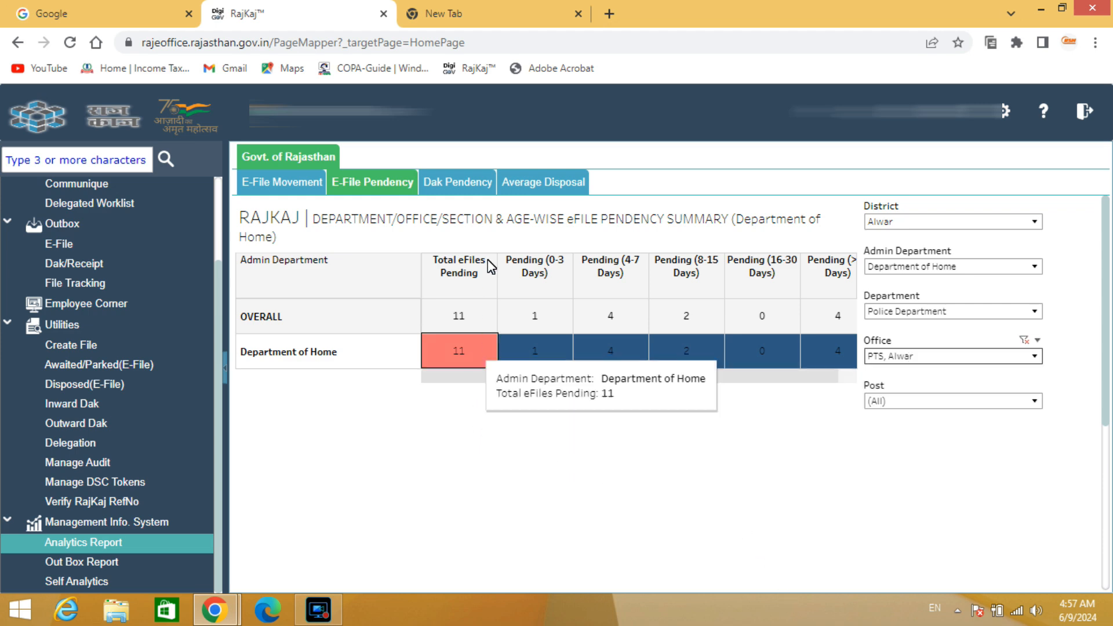
Review the age-wise pendency columns and expand the table from Admin Department through Department and Office down to Section level
mouse_move(471, 371)
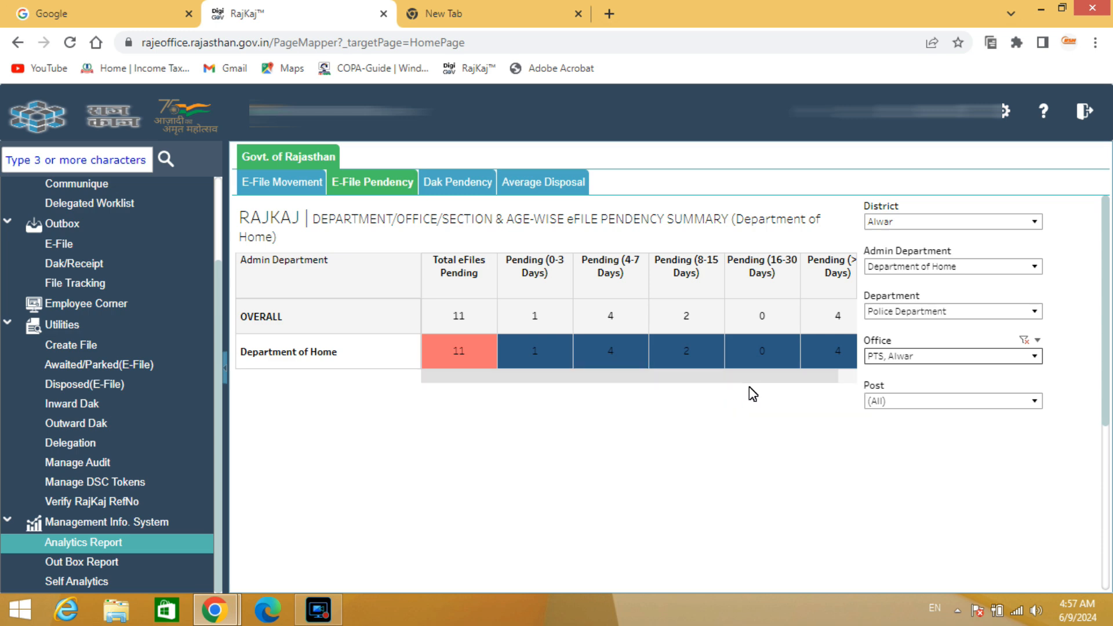
mouse_move(691, 359)
left_click_drag(732, 378, 810, 379)
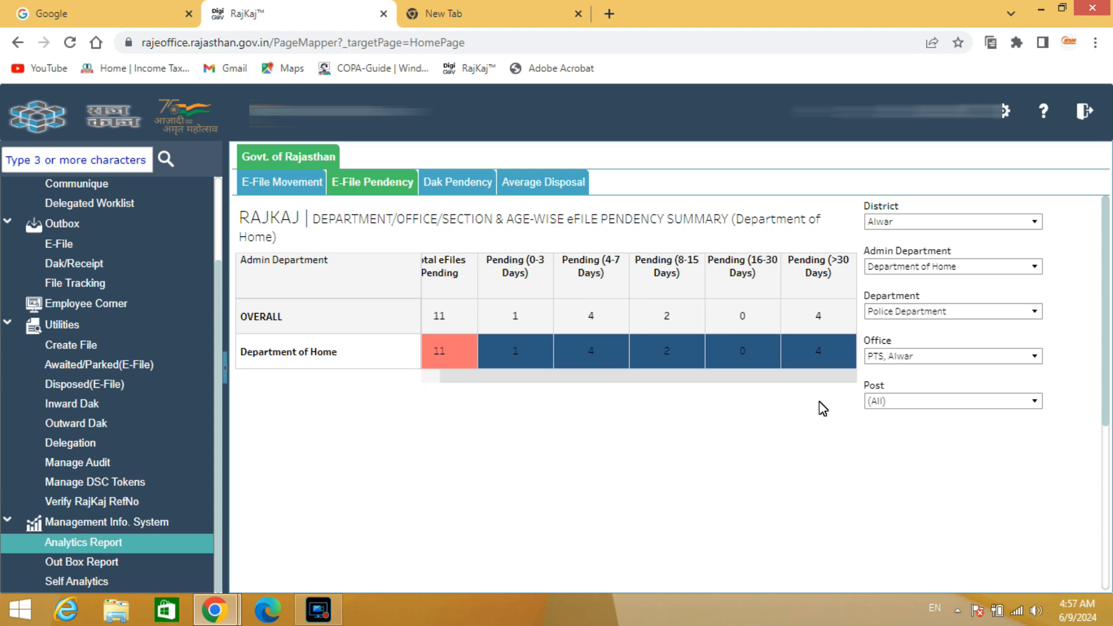
left_click_drag(722, 379, 623, 395)
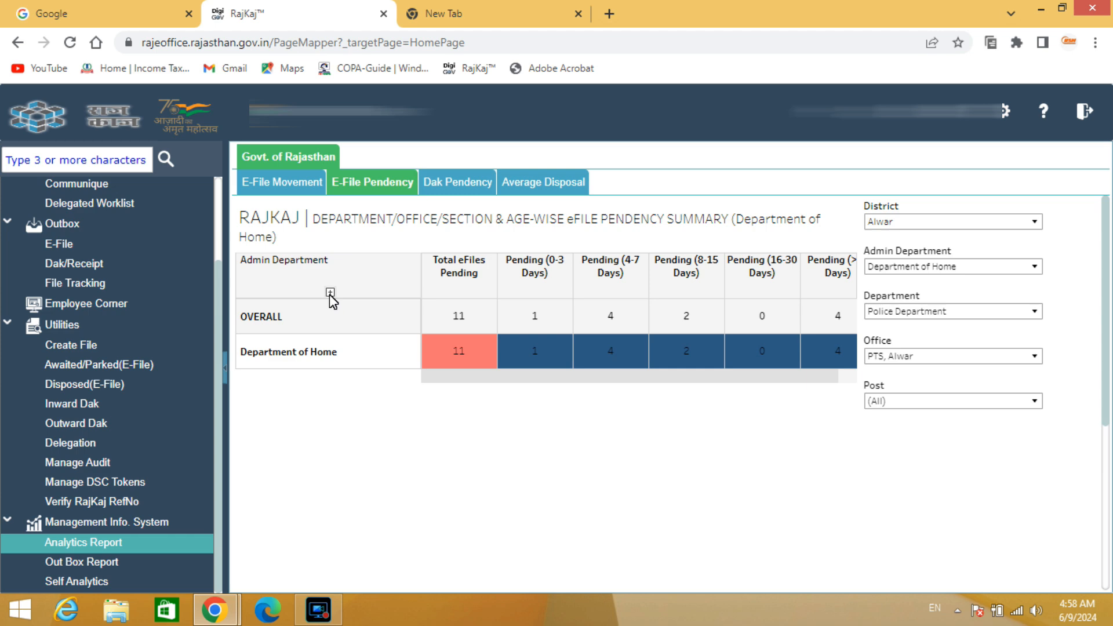
left_click(330, 292)
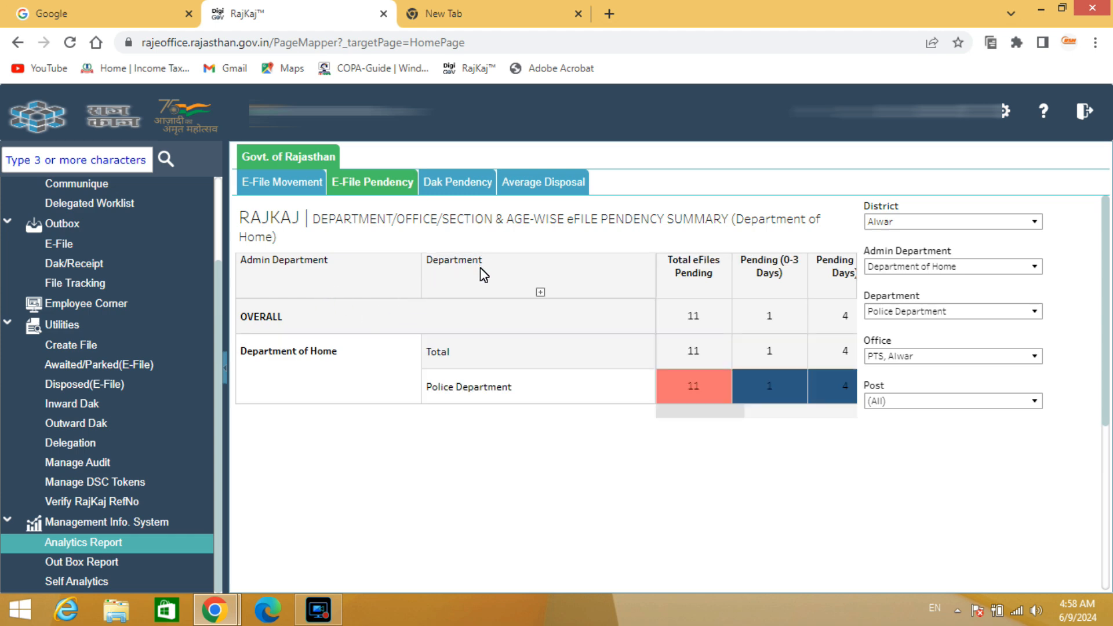
left_click(543, 296)
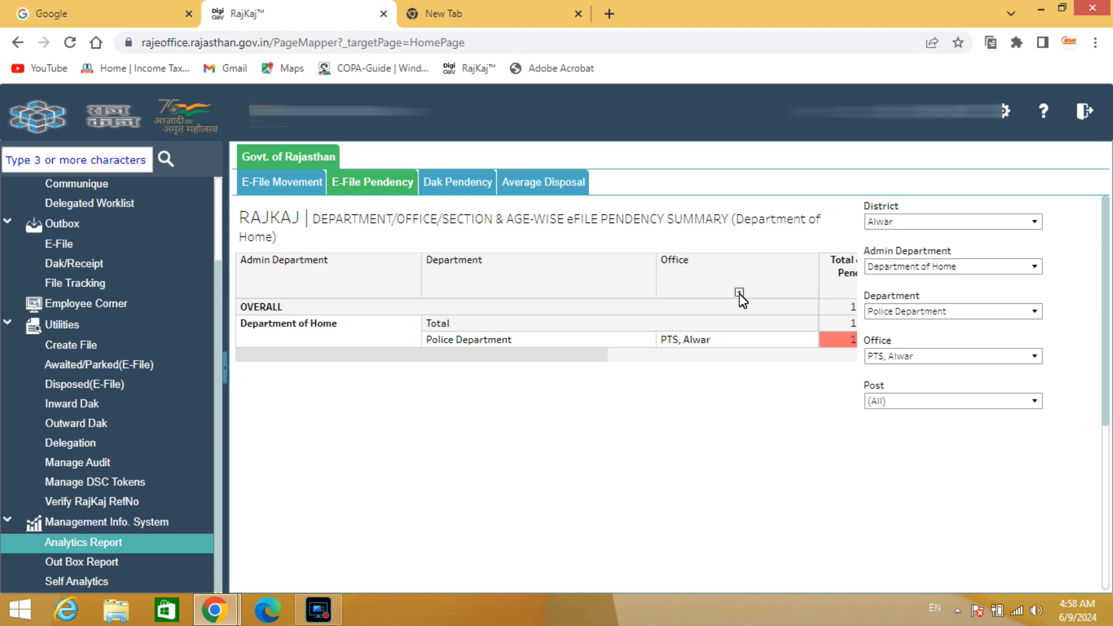
left_click(739, 293)
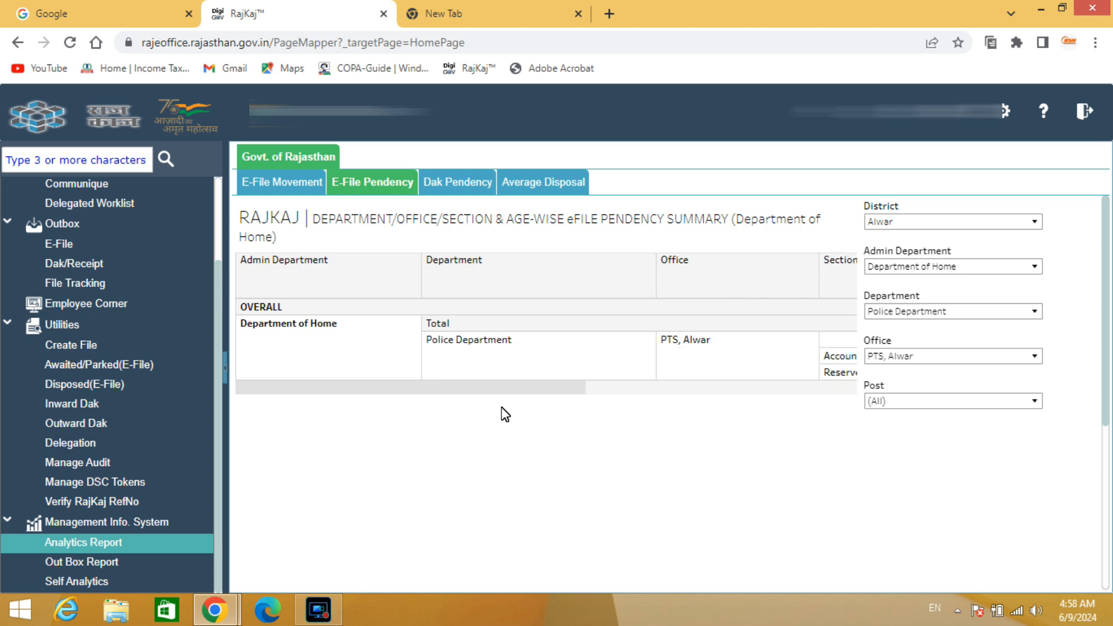
Expand the Section level of the PTS, Alwar pendency table to employee level and review each employee's pending files
left_click_drag(494, 389, 678, 389)
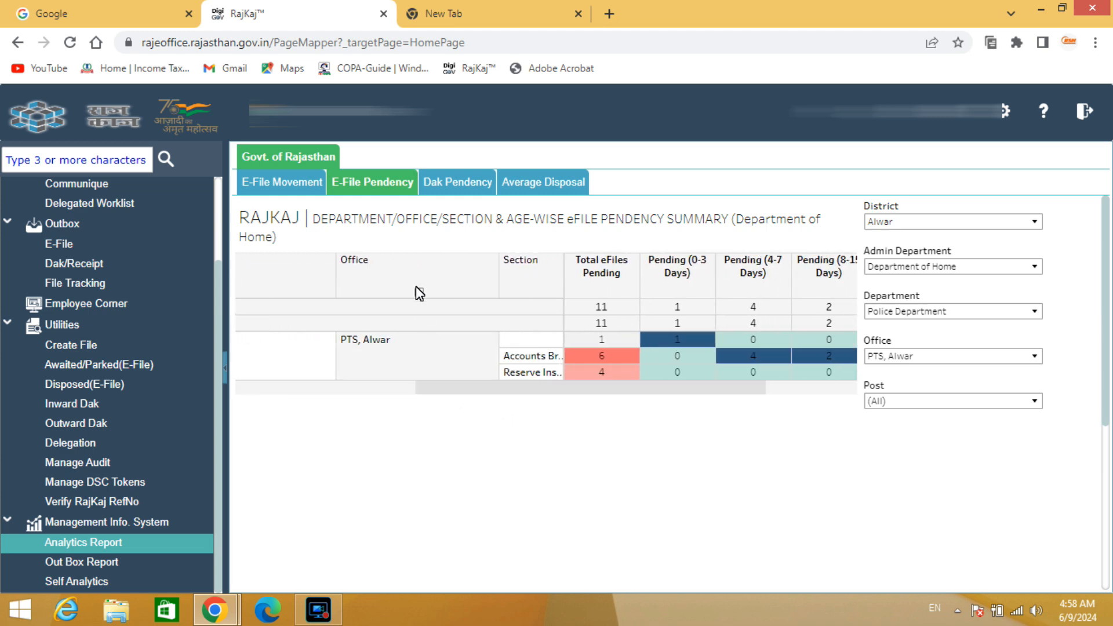
left_click(533, 293)
scroll(622, 296, "down", 1)
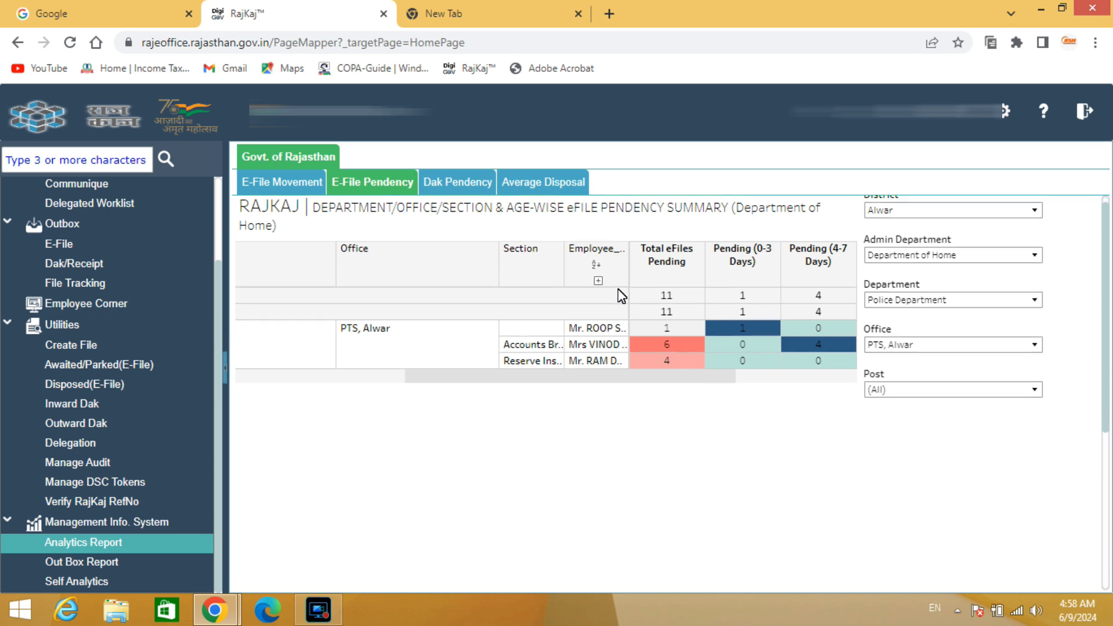
scroll(622, 296, "down", 1)
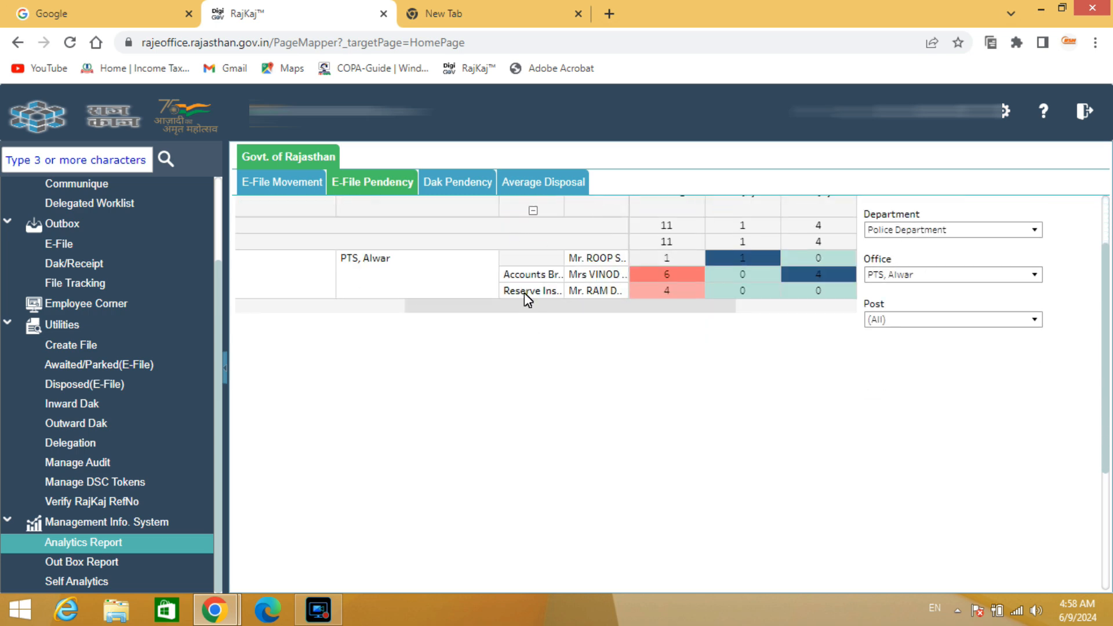
scroll(524, 294, "up", 2)
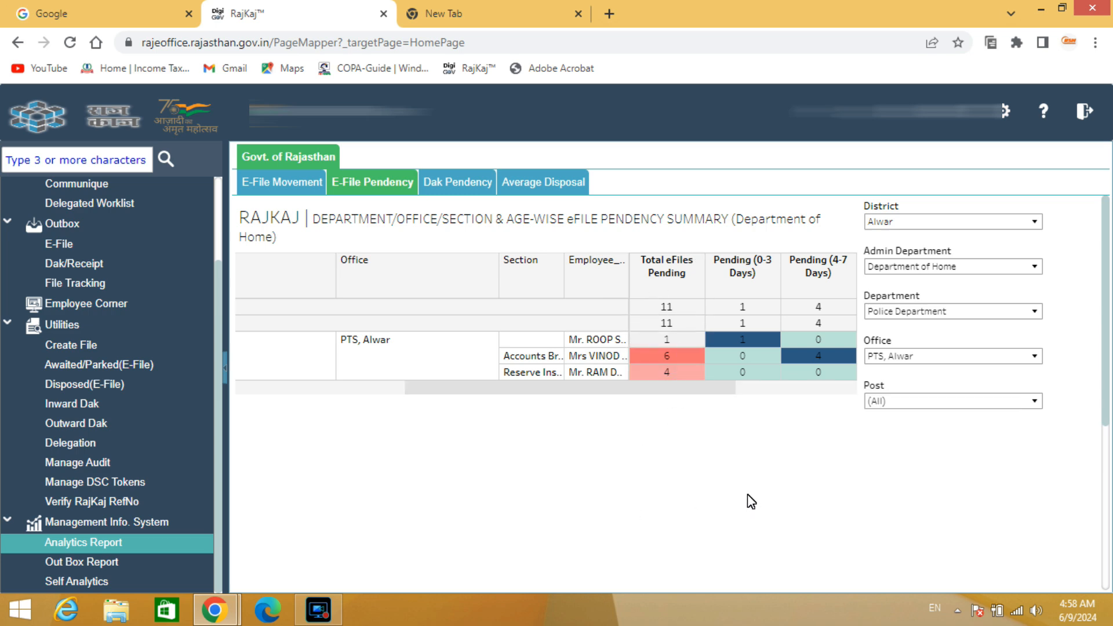
Choose Data as the download format for the pendency report to open its View Data summary
scroll(747, 494, "down", 5)
scroll(699, 404, "down", 1)
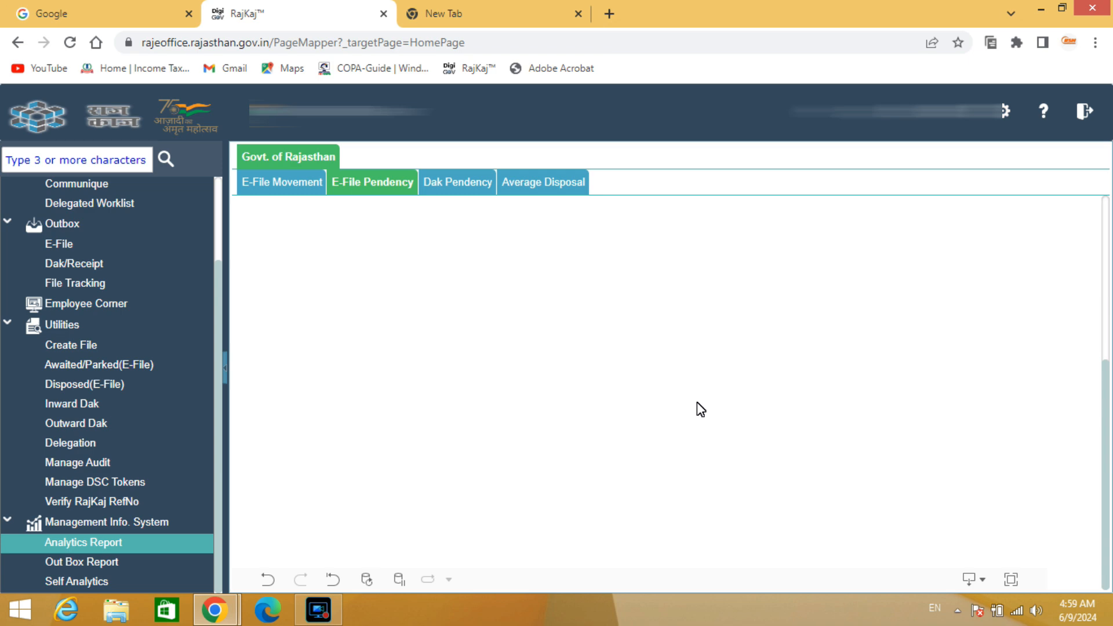
left_click(983, 580)
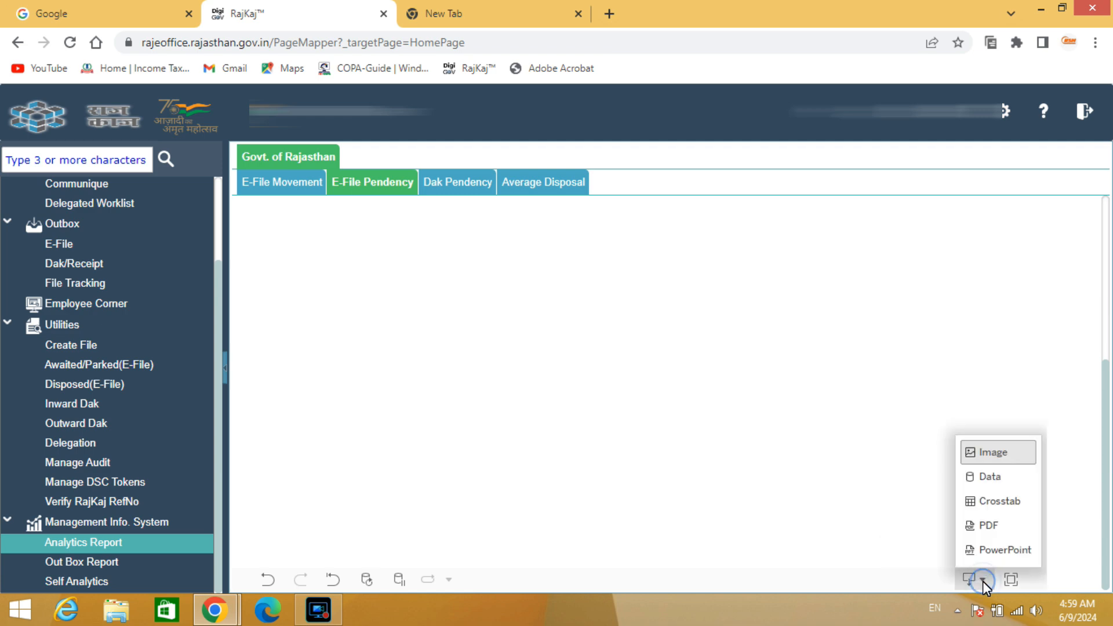
left_click(997, 482)
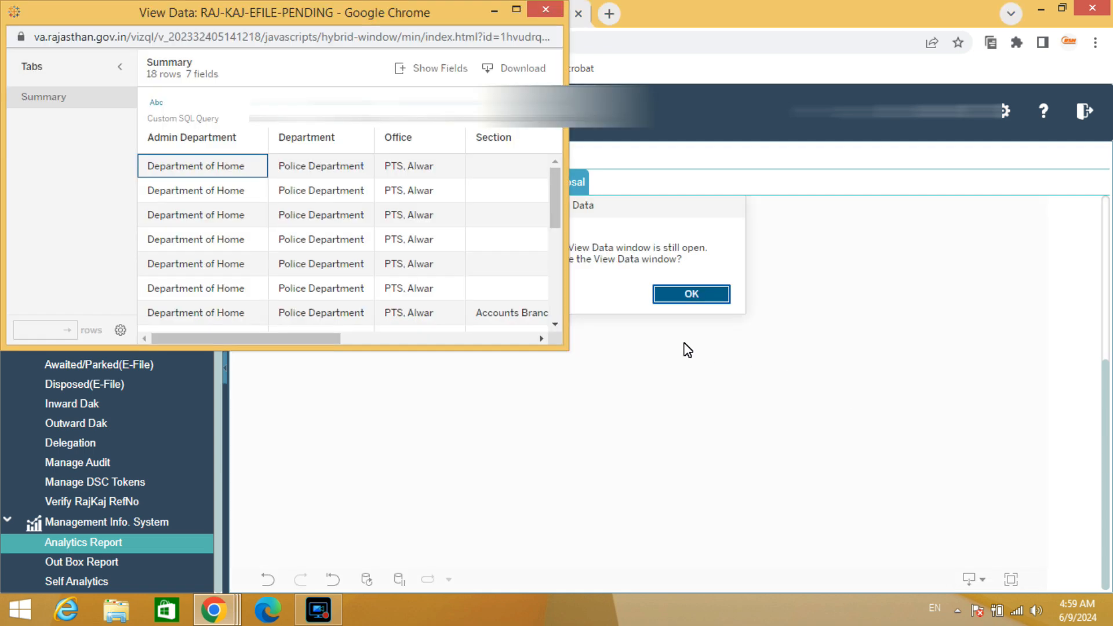